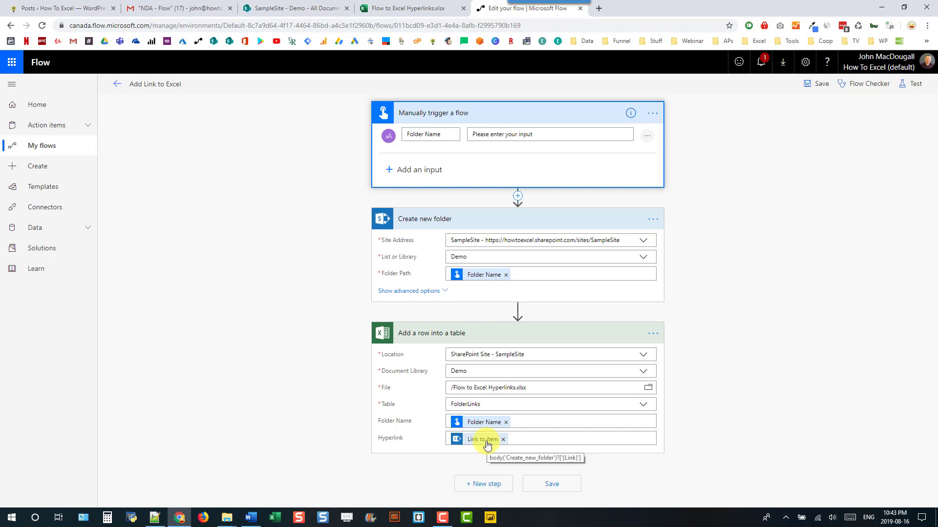
Test-run the flow manually with folder name 'Testing', then view the Flow to Excel Hyperlinks workbook
{"action": "left_click", "coordinate": [908, 86]}
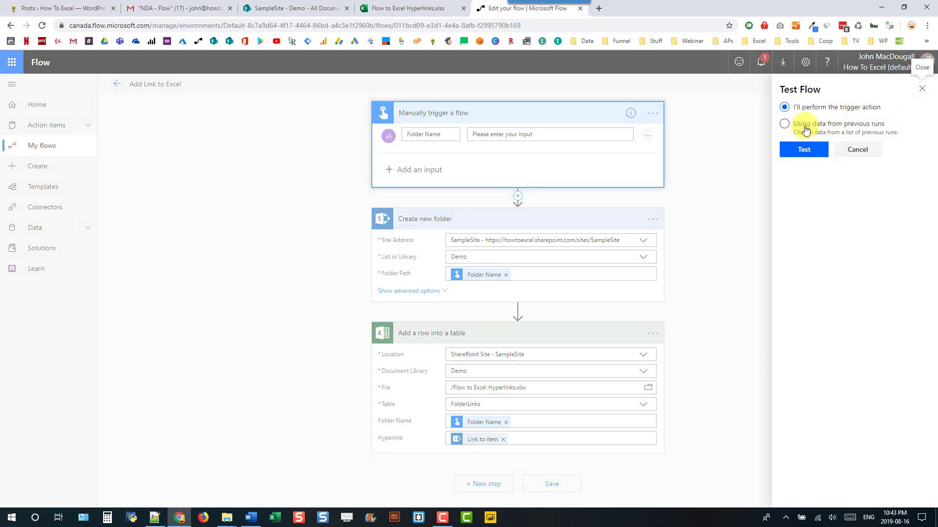
{"action": "left_click", "coordinate": [804, 150]}
{"action": "left_click", "coordinate": [804, 152]}
{"action": "type", "text": "Testing"}
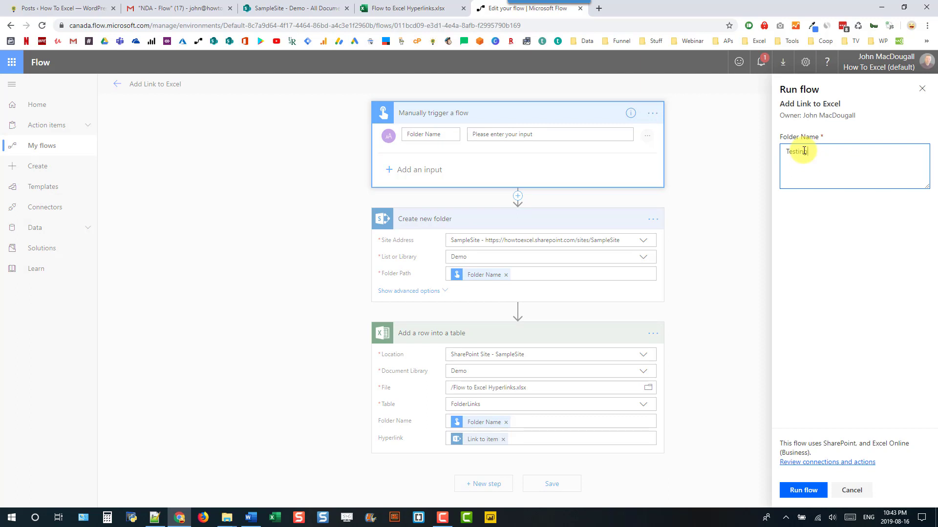
{"action": "left_click", "coordinate": [799, 489]}
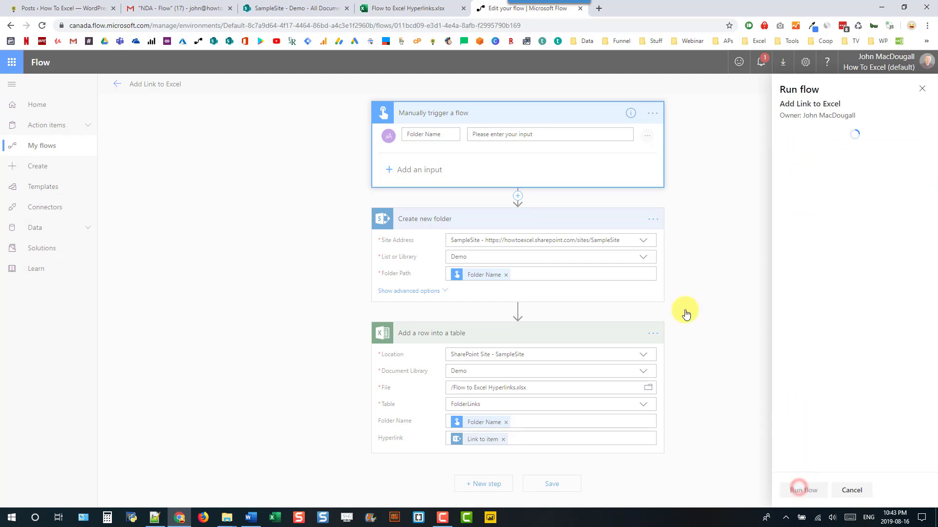
{"action": "left_click", "coordinate": [798, 490]}
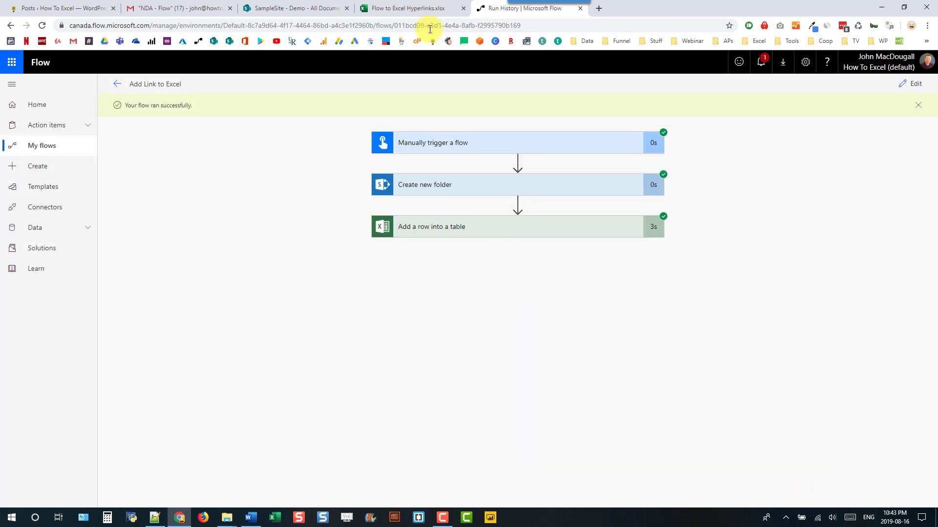
{"action": "left_click", "coordinate": [421, 9]}
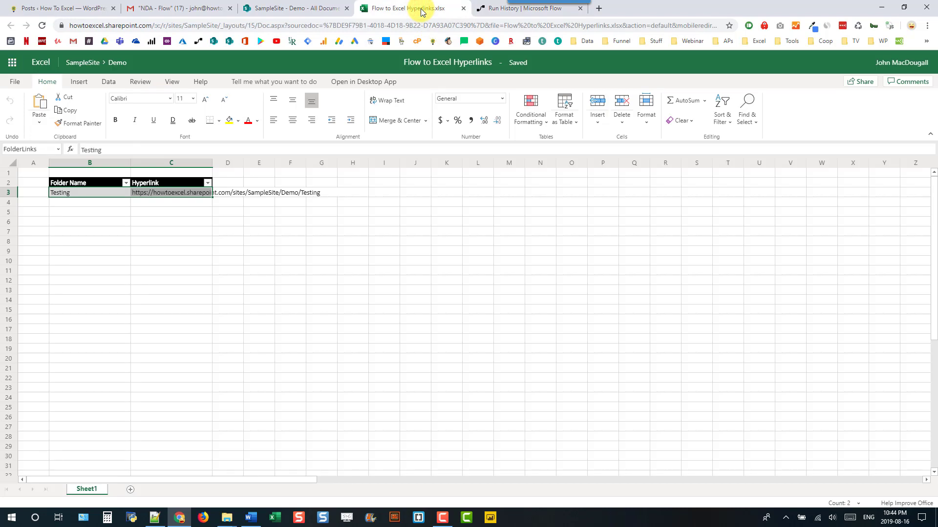
Turn the Testing folder URL in C3 into a clickable link, open the folder, and return to the workbook
{"action": "left_click", "coordinate": [104, 193]}
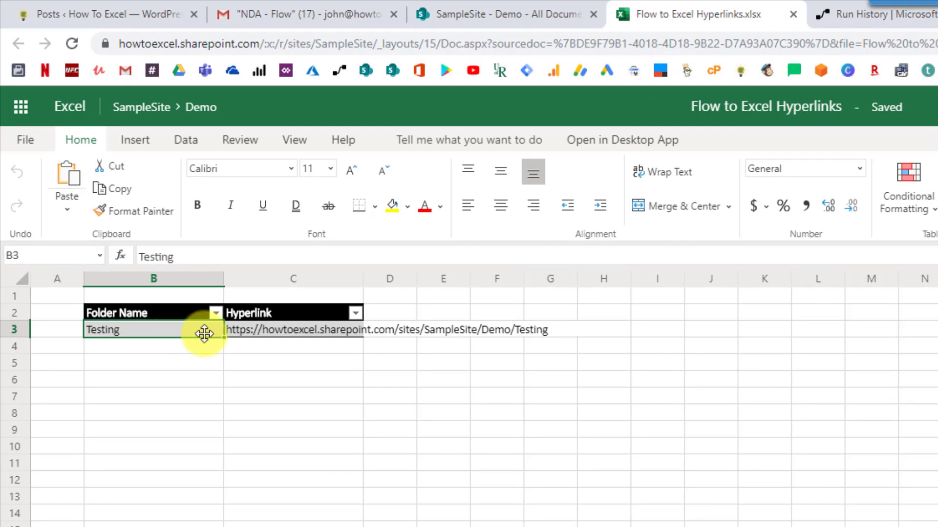
{"action": "left_click", "coordinate": [274, 336]}
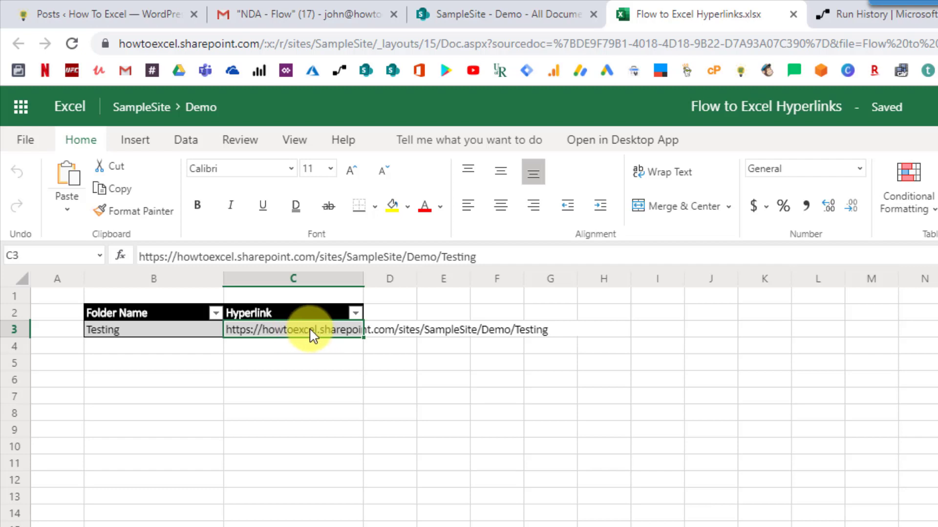
{"action": "left_click", "coordinate": [321, 337]}
{"action": "double_click", "coordinate": [317, 336]}
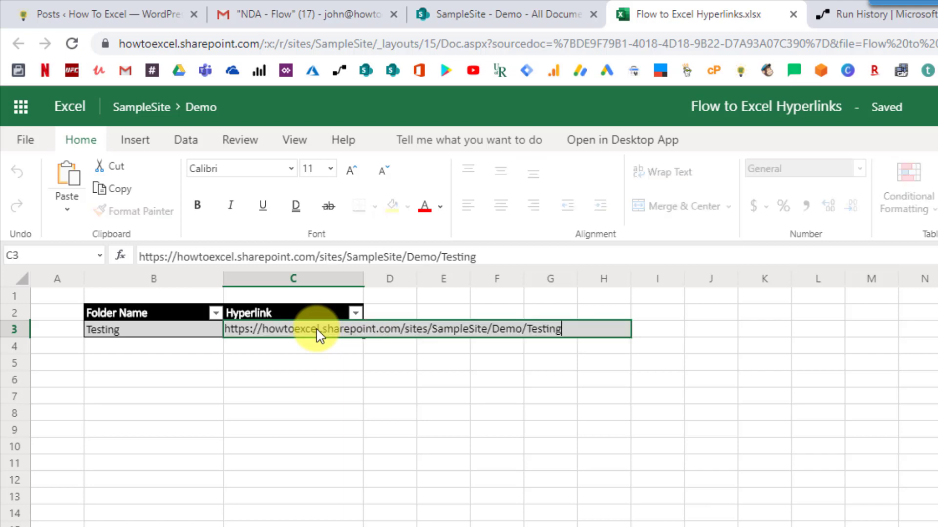
{"action": "key", "text": "Return"}
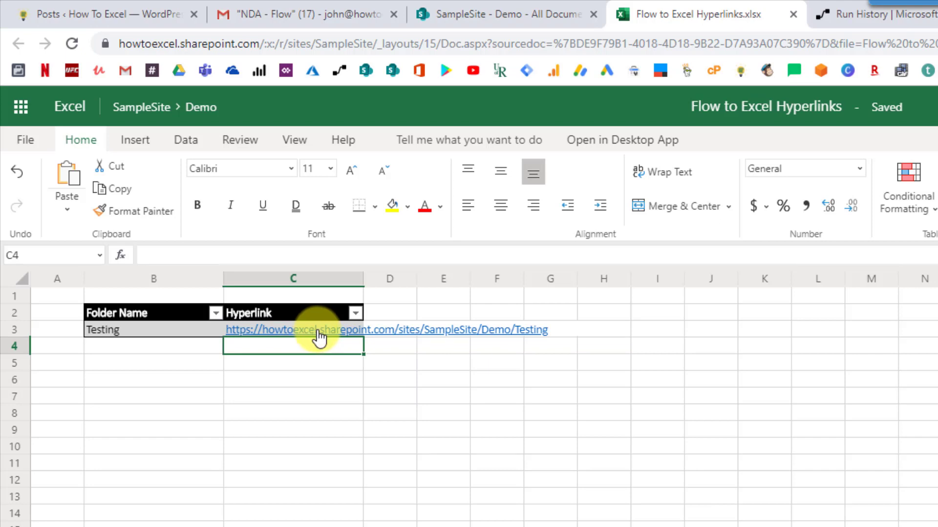
{"action": "left_click", "coordinate": [313, 330]}
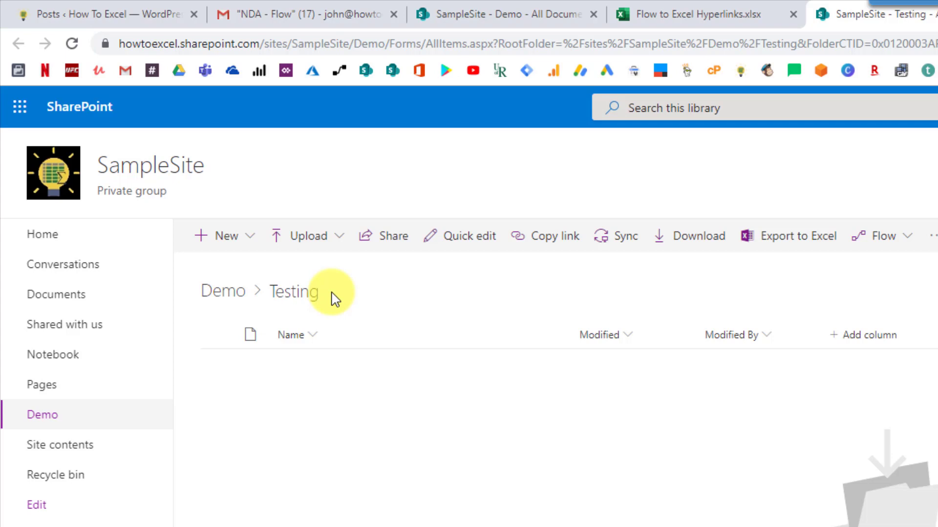
{"action": "left_click", "coordinate": [714, 15]}
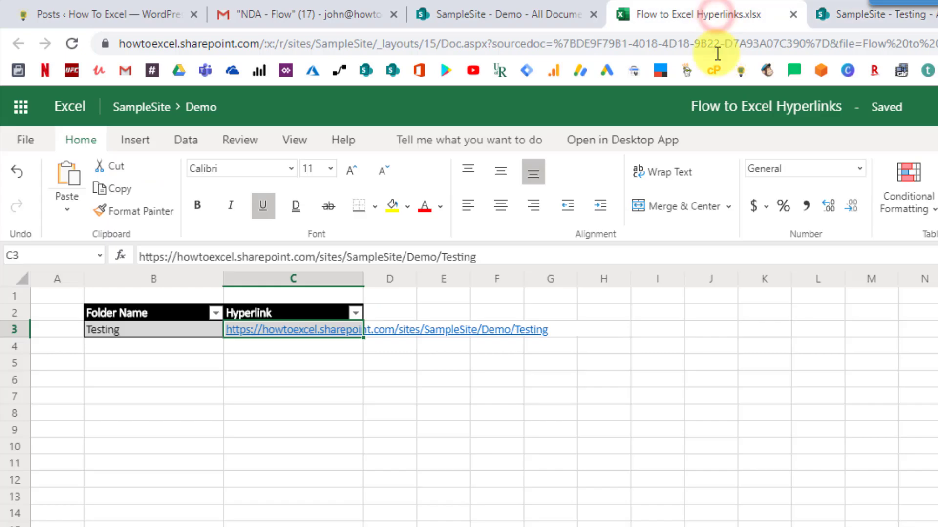
Copy the full Testing folder URL from cell C3
{"action": "left_click", "coordinate": [648, 329]}
{"action": "right_click", "coordinate": [278, 336]}
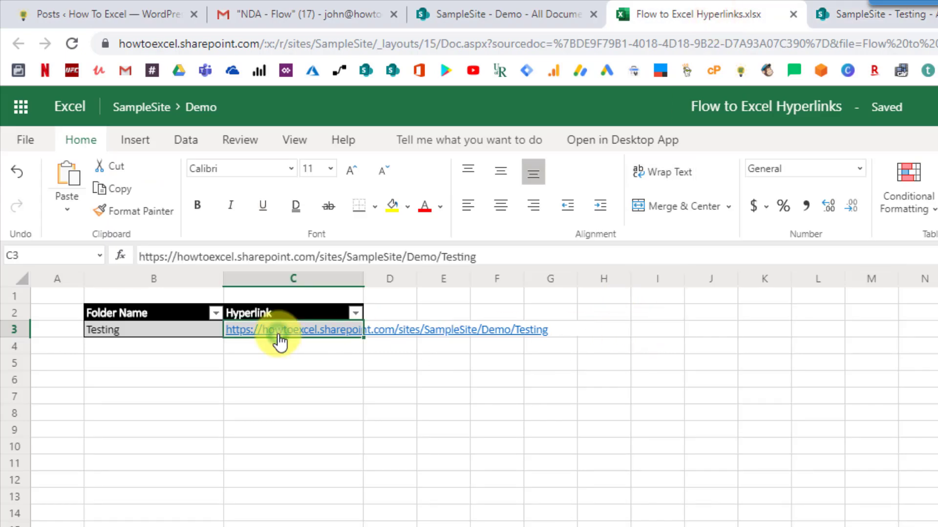
{"action": "left_click", "coordinate": [491, 255]}
{"action": "left_click_drag", "start_coordinate": [492, 255], "coordinate": [122, 257]}
{"action": "key", "text": "ctrl+c"}
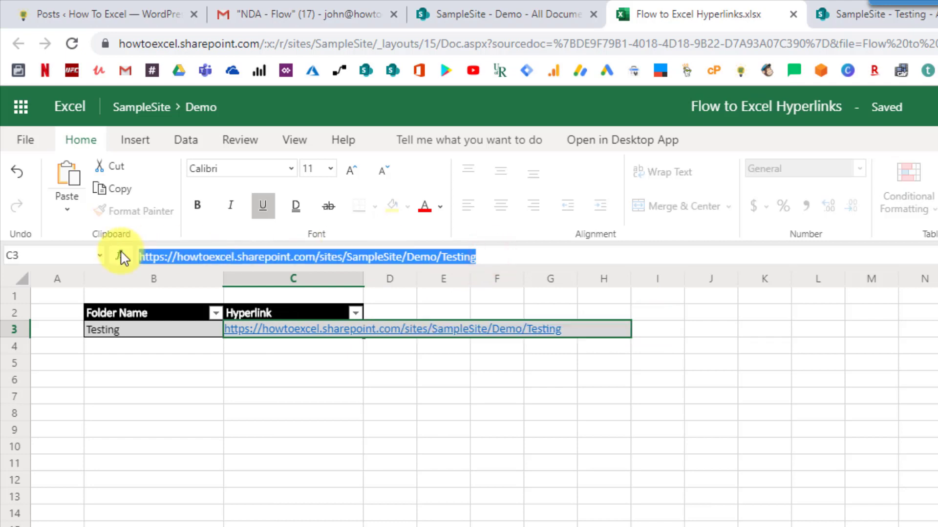
Enter =HYPERLINK("<folder URL>","Click to open") in I3 and follow the link
{"action": "left_click", "coordinate": [674, 335]}
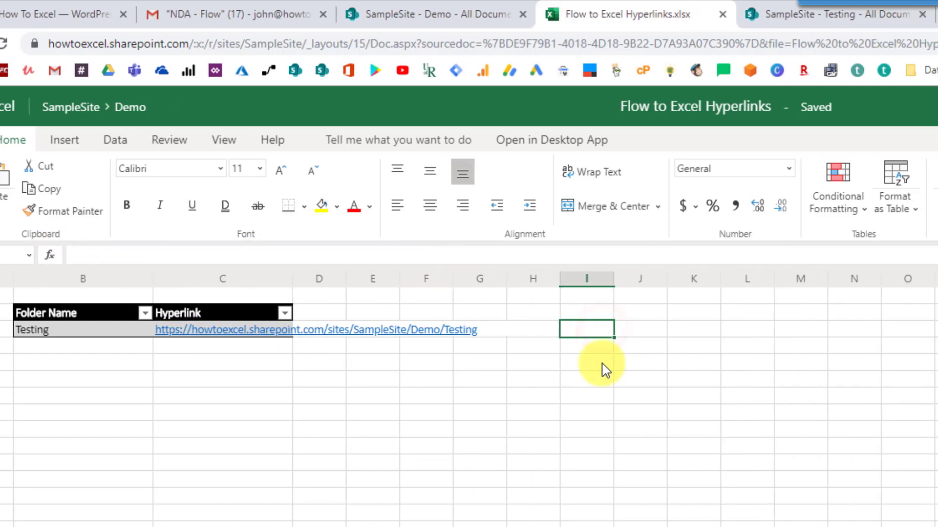
{"action": "type", "text": "="}
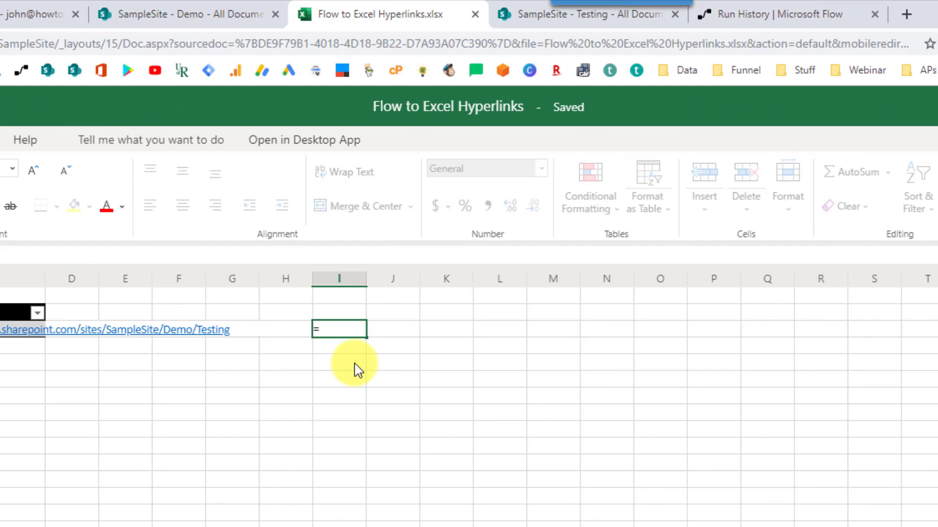
{"action": "type", "text": "hyp"}
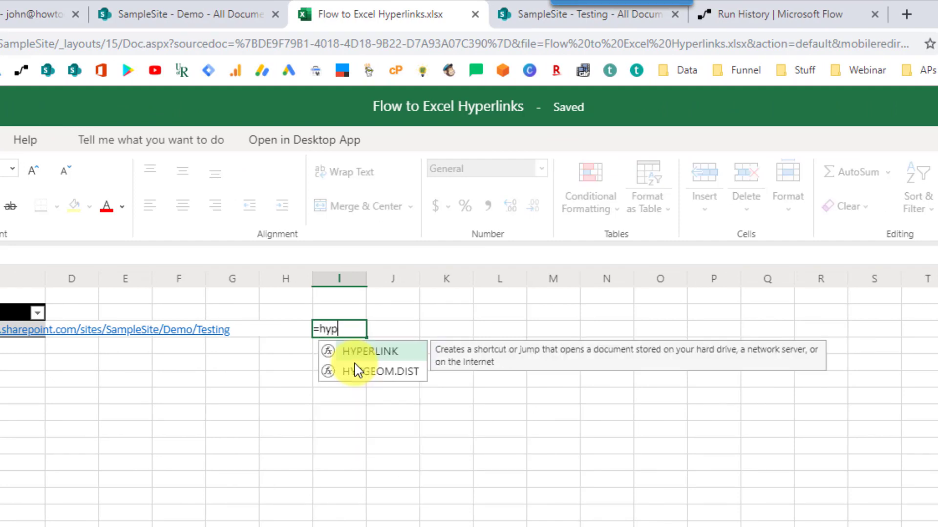
{"action": "key", "text": "Tab"}
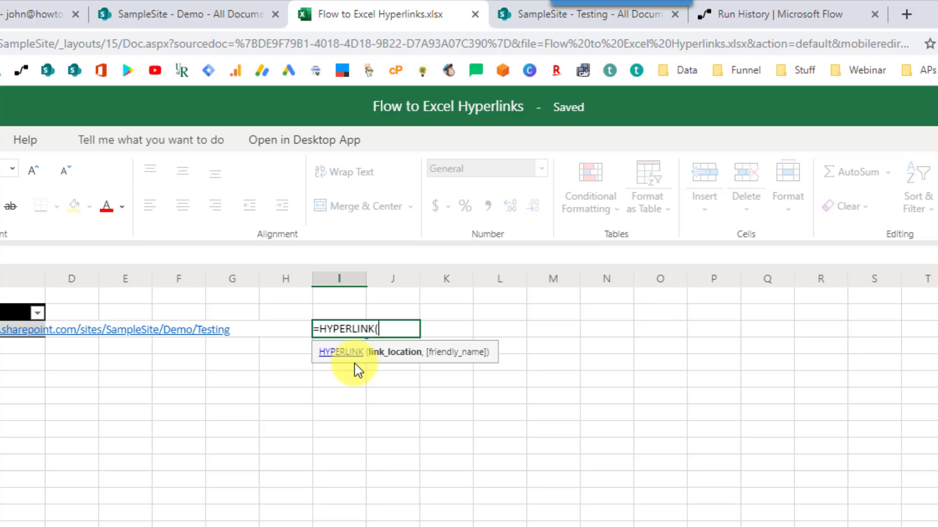
{"action": "type", "text": "\""}
{"action": "key", "text": "ctrl+v"}
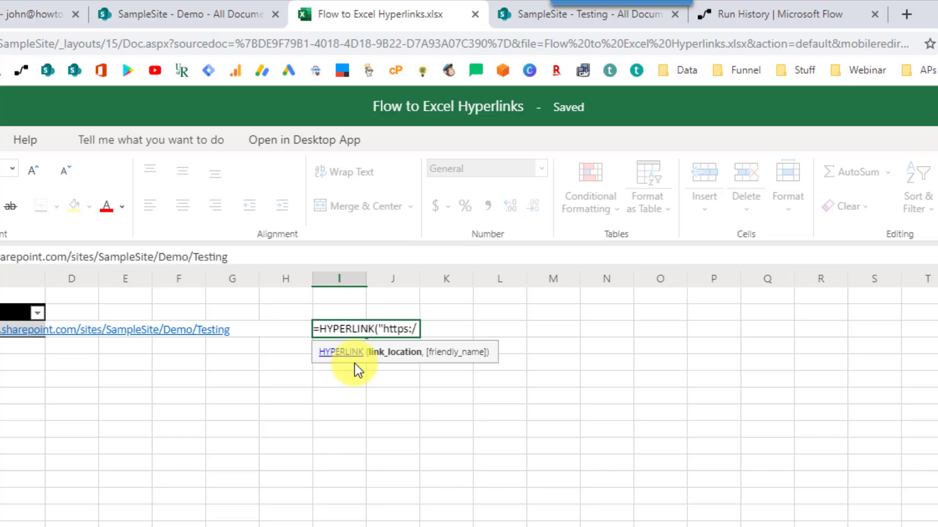
{"action": "type", "text": "\""}
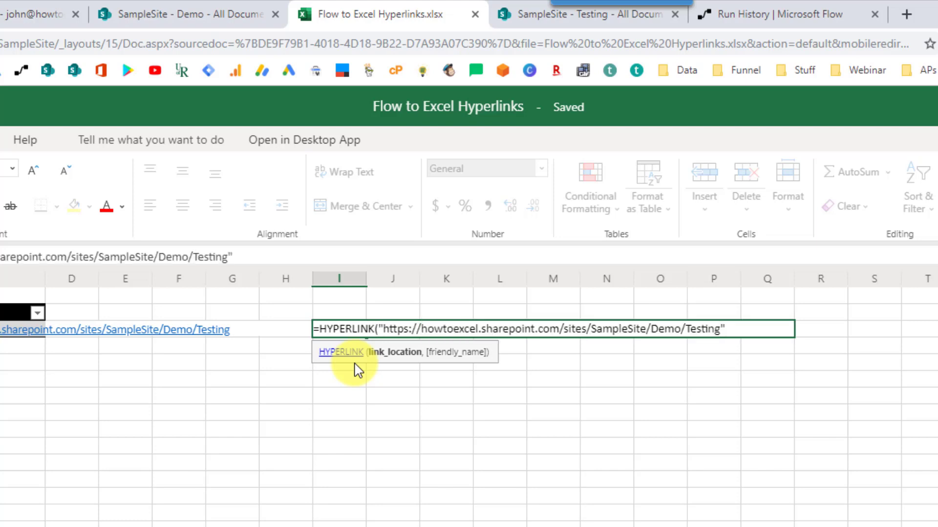
{"action": "type", "text": ","}
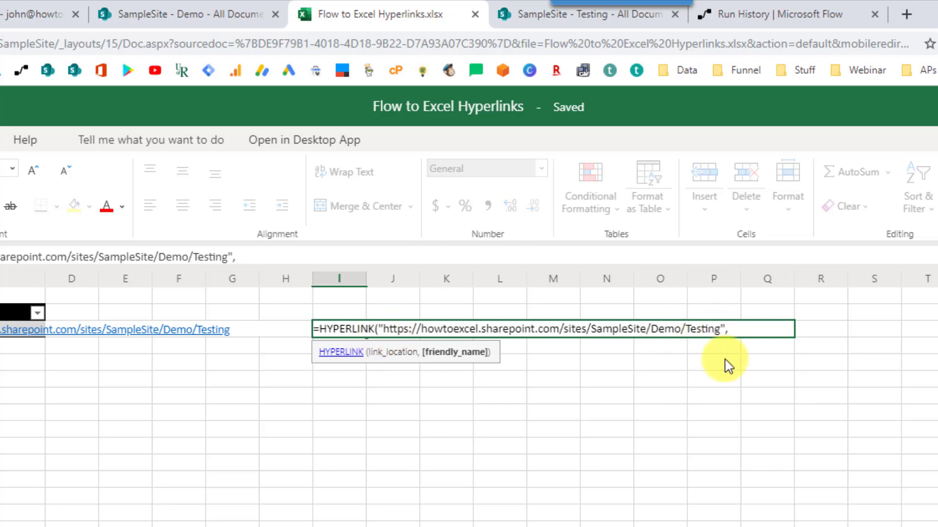
{"action": "type", "text": "\"Click"}
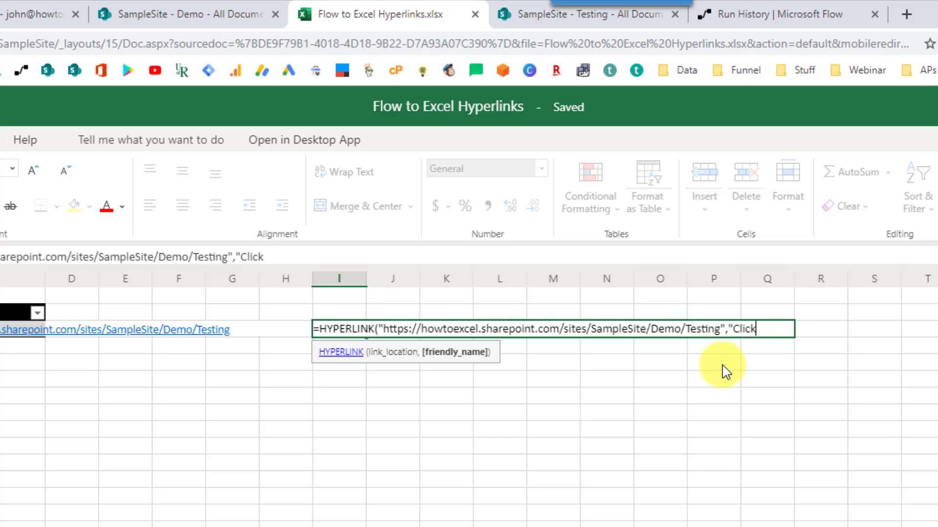
{"action": "type", "text": " to open"}
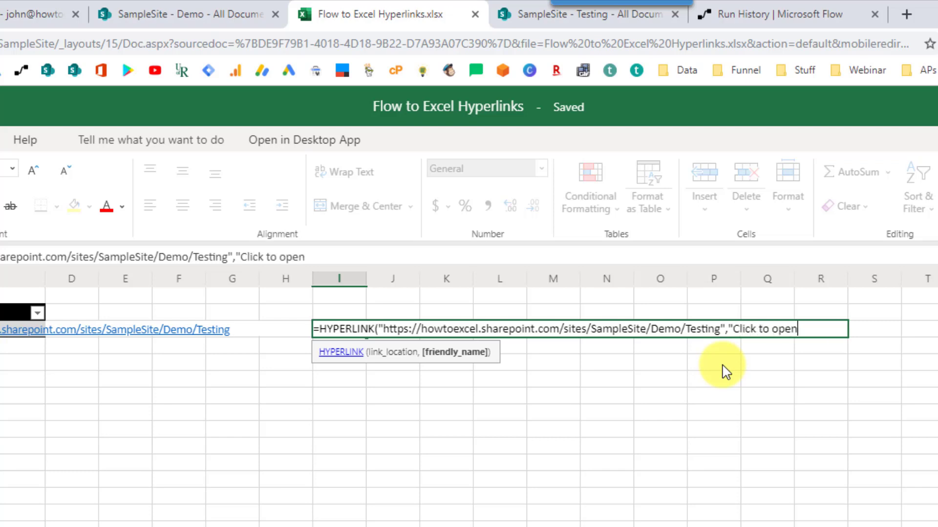
{"action": "type", "text": "\")"}
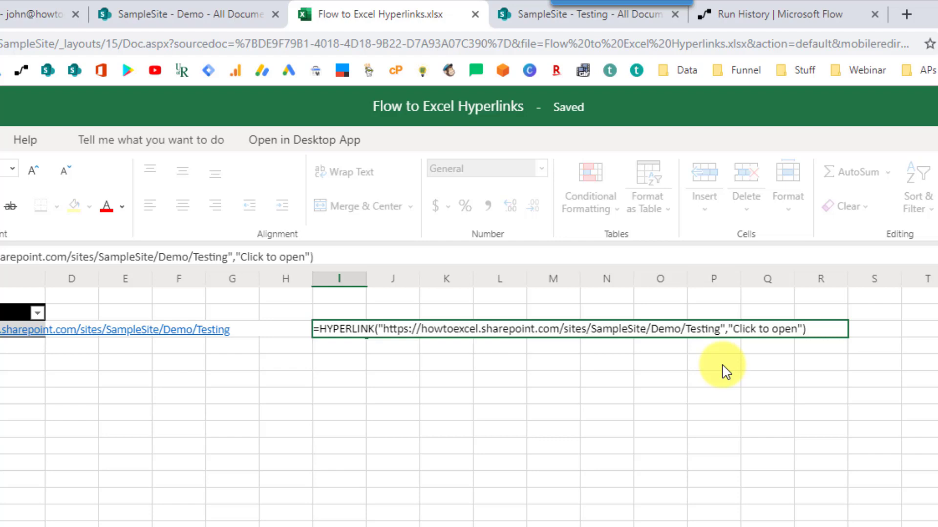
{"action": "key", "text": "Return"}
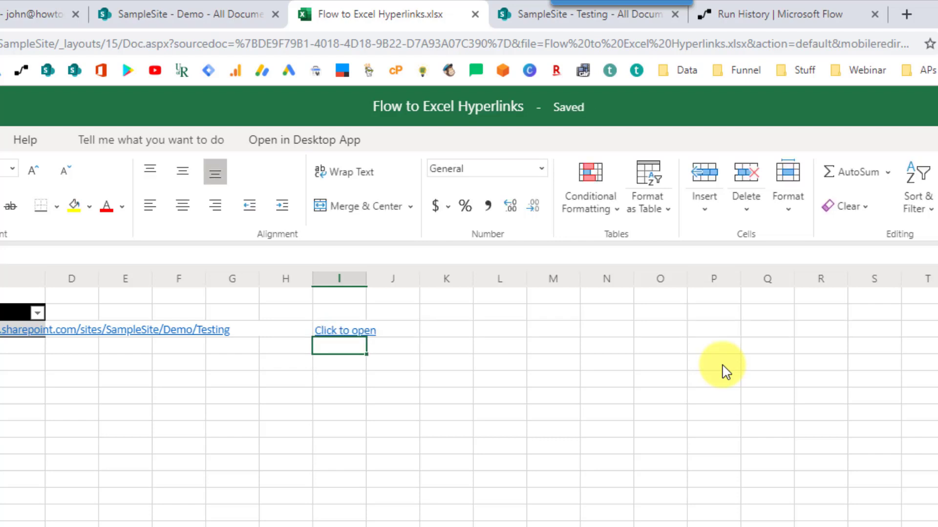
{"action": "left_click", "coordinate": [346, 337]}
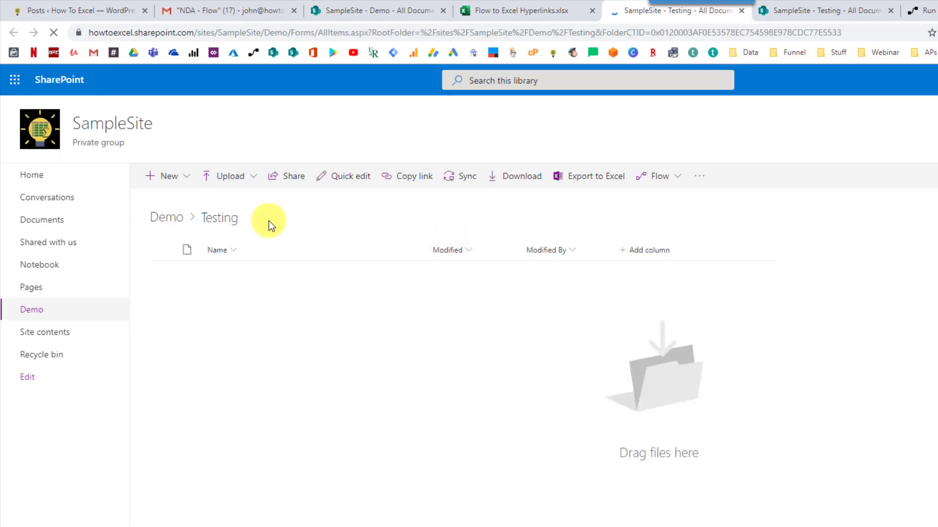
Go from the Testing folder back to the workbook, then to the flow's run history
{"action": "left_click", "coordinate": [537, 6]}
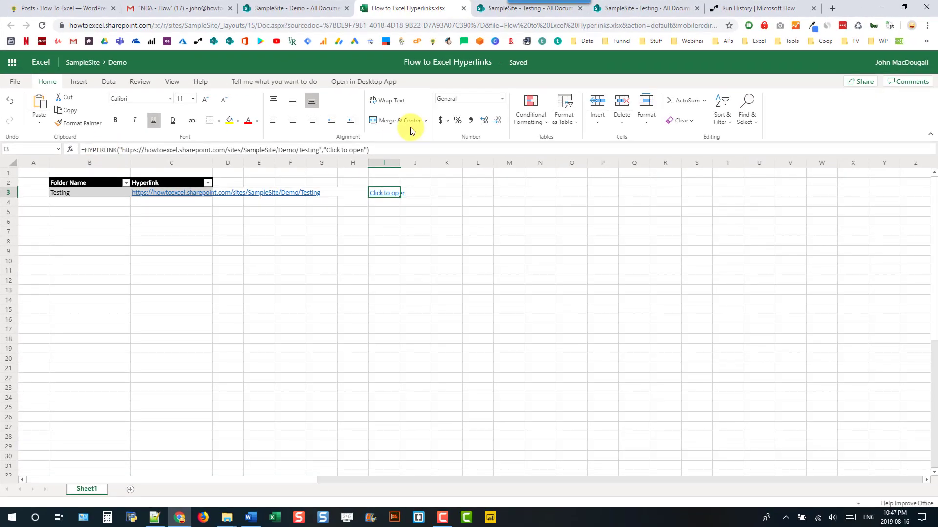
{"action": "left_click", "coordinate": [726, 8]}
Replace the Hyperlink field's Link to item token with an expression using the new folder's Link to item
{"action": "left_click", "coordinate": [910, 83]}
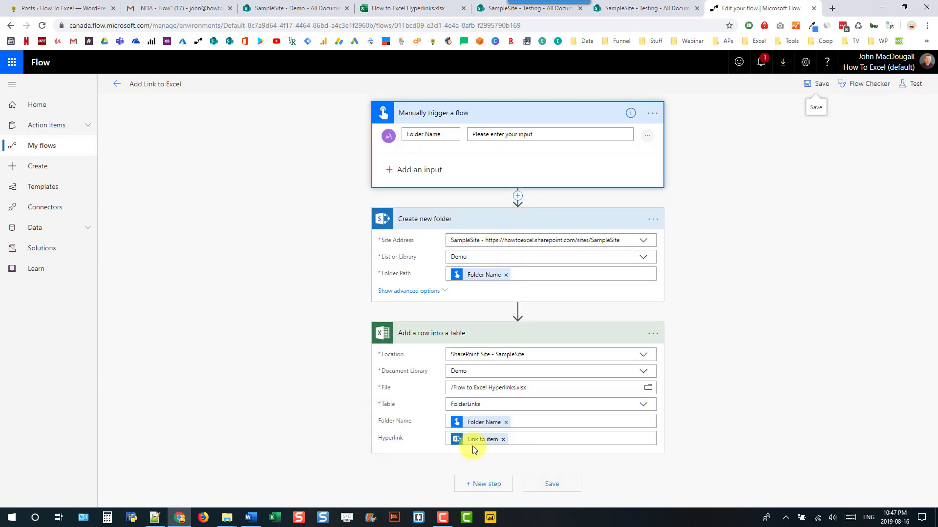
{"action": "mouse_move", "coordinate": [472, 444]}
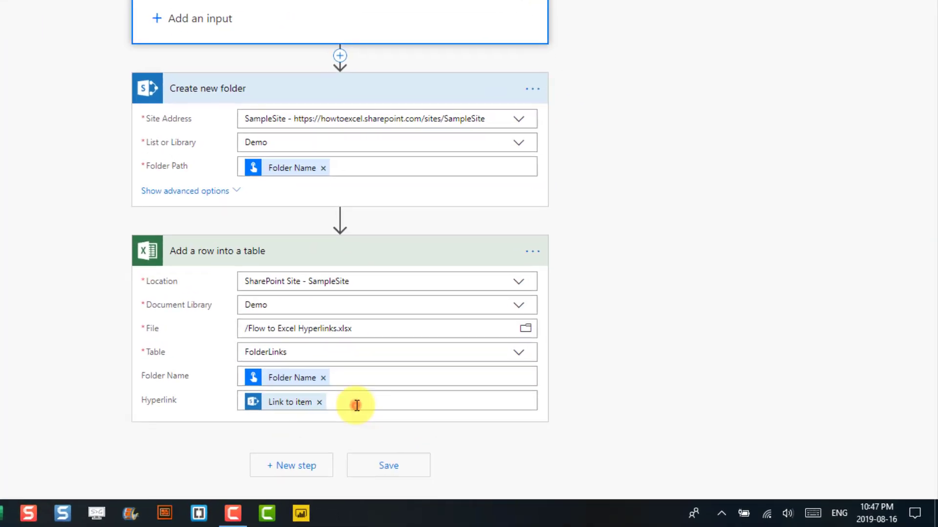
{"action": "left_click", "coordinate": [357, 406]}
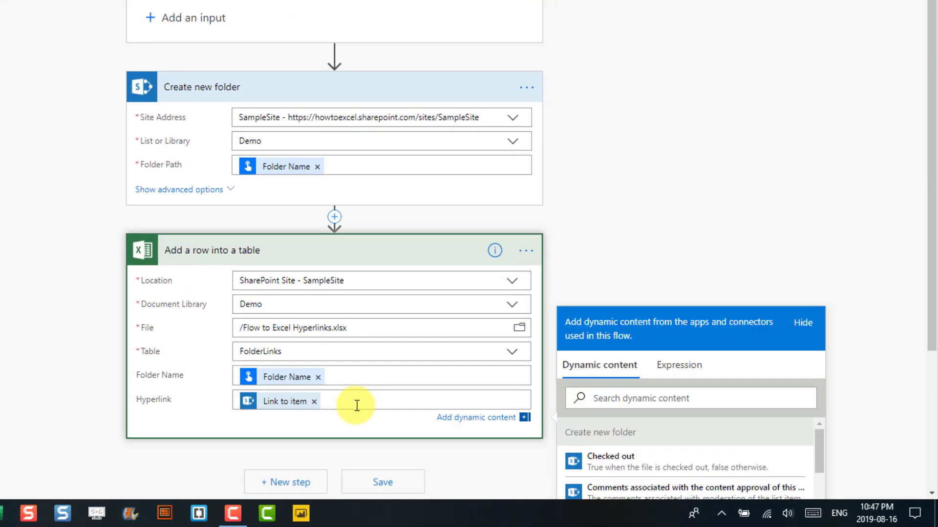
{"action": "left_click", "coordinate": [314, 402]}
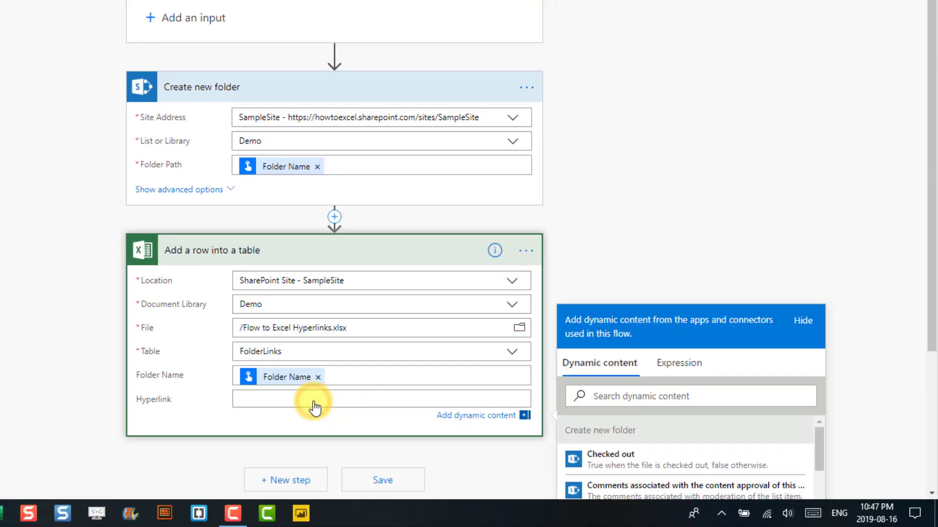
{"action": "left_click", "coordinate": [674, 368]}
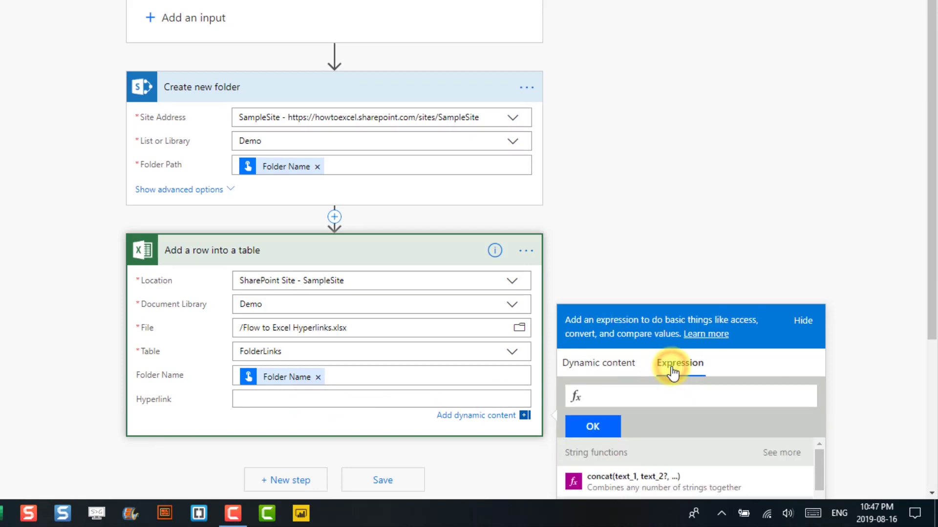
{"action": "type", "text": "="}
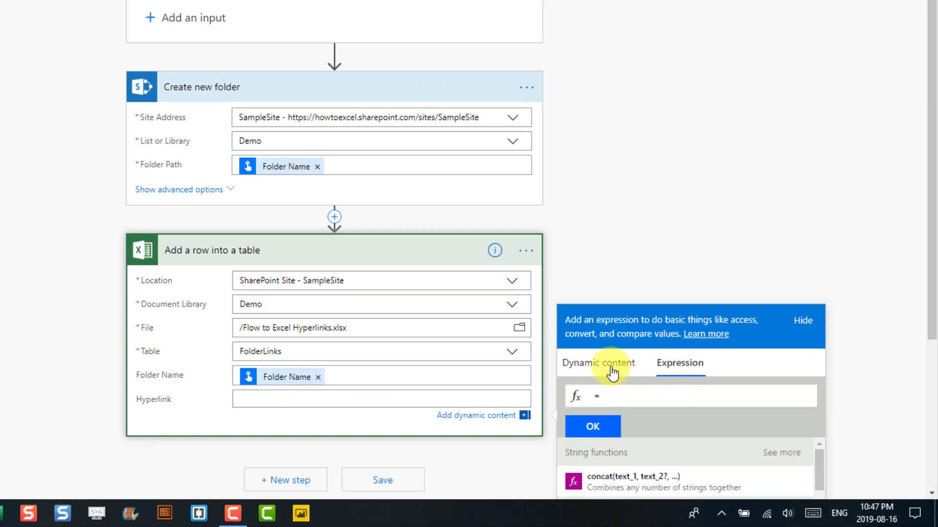
{"action": "left_click", "coordinate": [610, 369]}
{"action": "scroll", "coordinate": [635, 377], "scroll_direction": "down", "scroll_amount": 2}
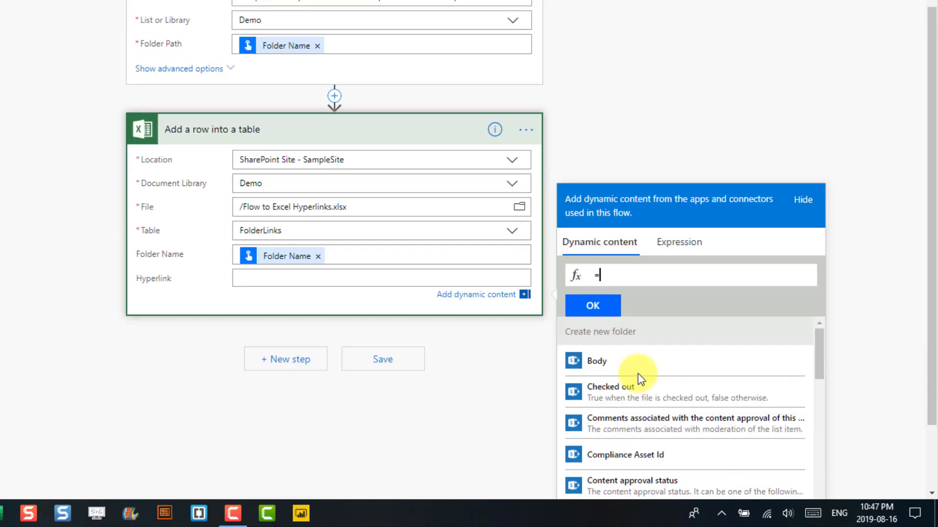
{"action": "scroll", "coordinate": [640, 379], "scroll_direction": "down", "scroll_amount": 8}
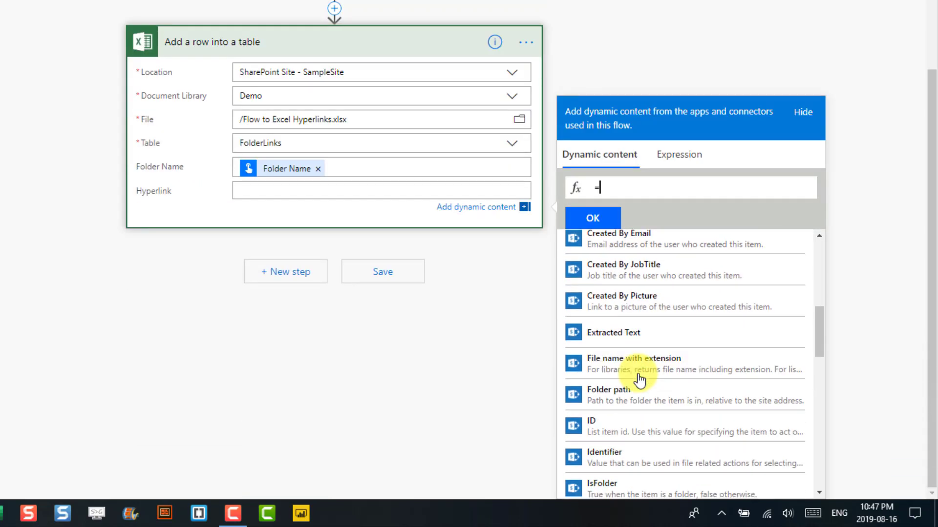
{"action": "scroll", "coordinate": [640, 380], "scroll_direction": "down", "scroll_amount": 5}
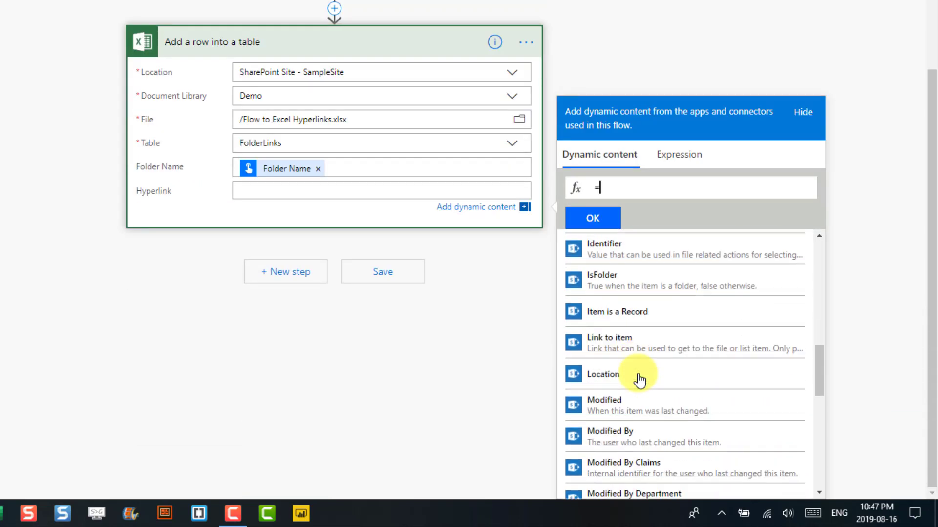
{"action": "left_click", "coordinate": [636, 348]}
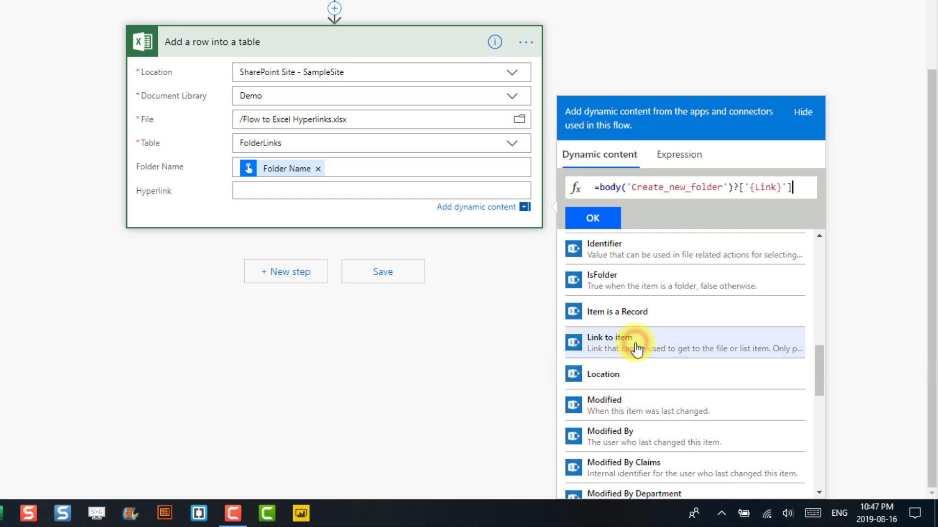
Prepend concat('=HYPERLINK(" before the folder link reference in the expression
{"action": "left_click", "coordinate": [600, 188]}
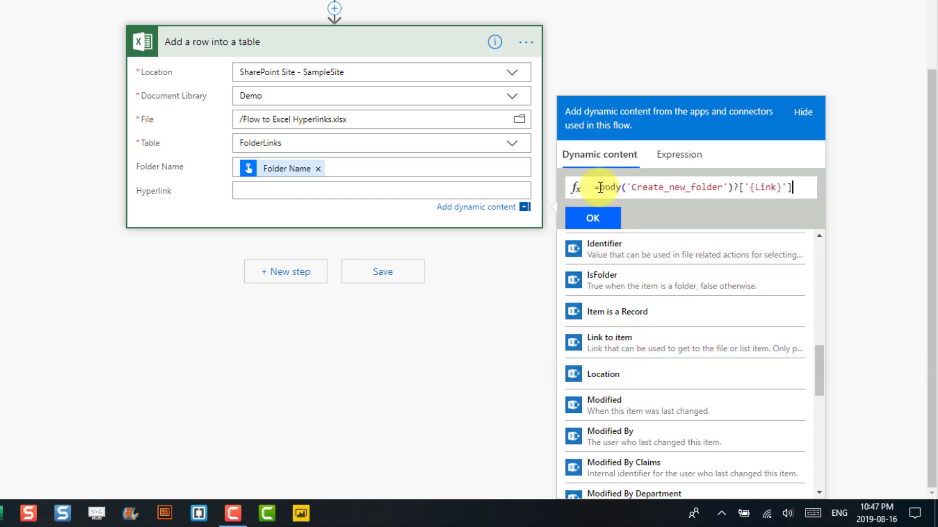
{"action": "left_click_drag", "start_coordinate": [600, 187], "coordinate": [801, 186]}
{"action": "left_click", "coordinate": [683, 155]}
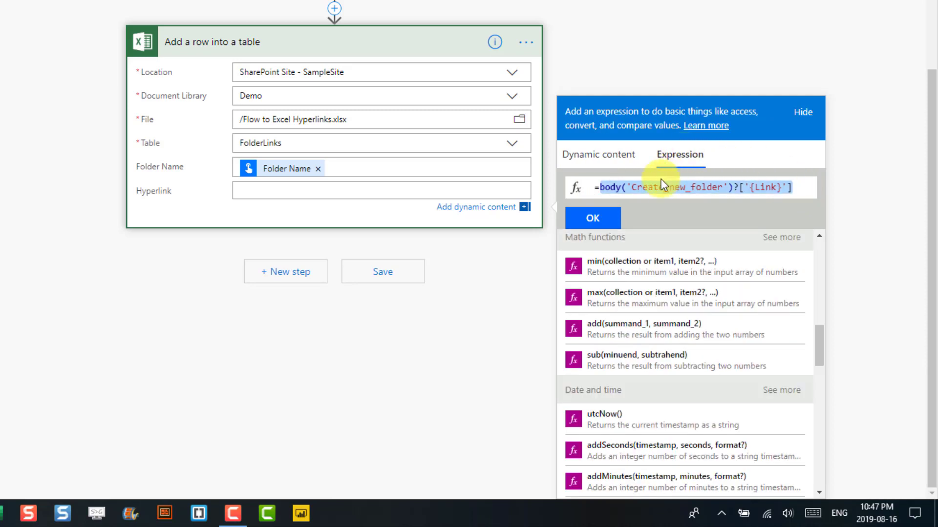
{"action": "left_click", "coordinate": [598, 188]}
{"action": "key", "text": "BackSpace"}
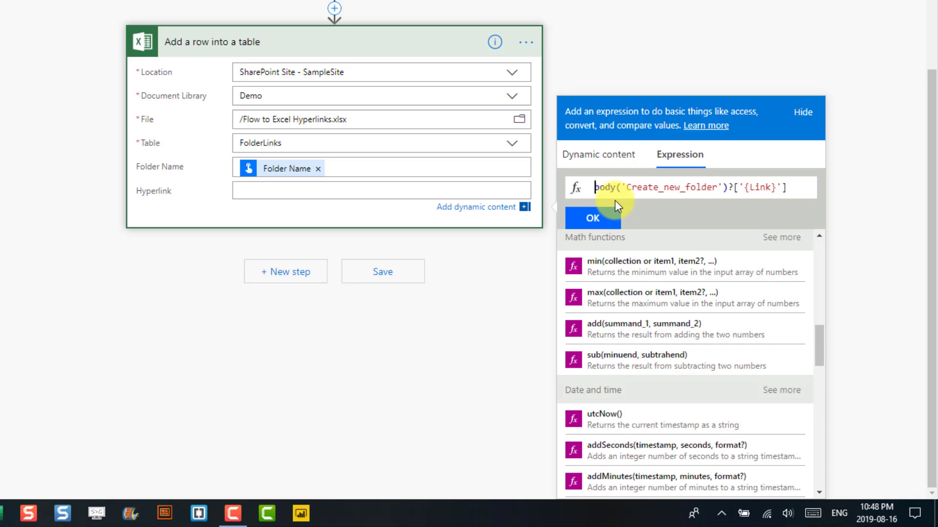
{"action": "type", "text": "concat"}
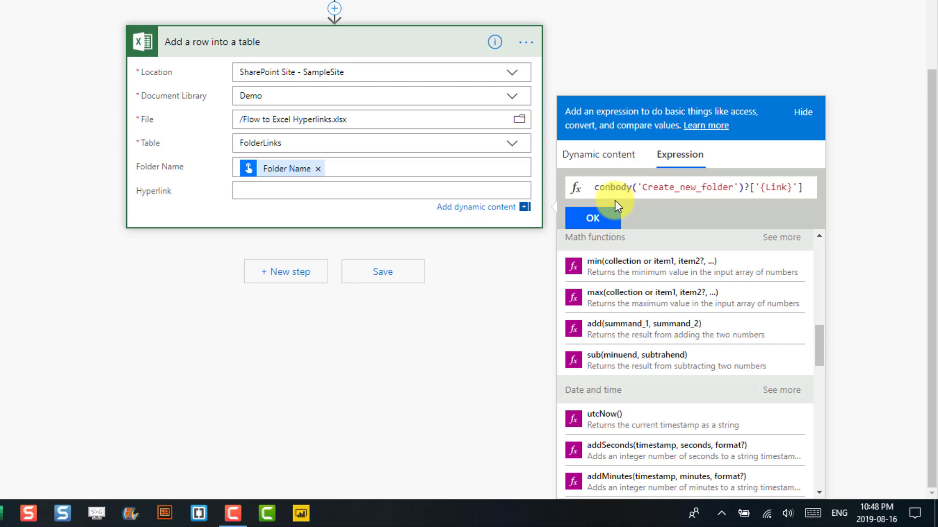
{"action": "type", "text": "("}
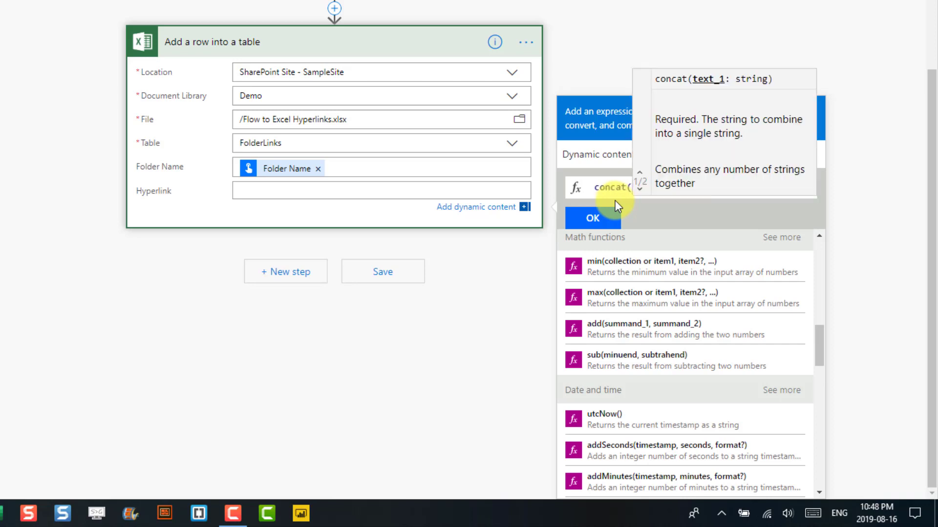
{"action": "left_click", "coordinate": [678, 211]}
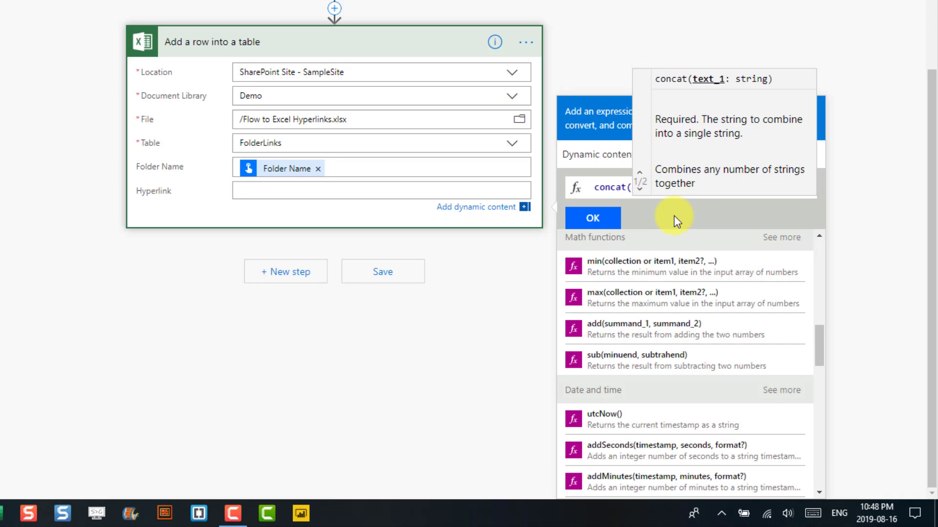
{"action": "left_click", "coordinate": [631, 190]}
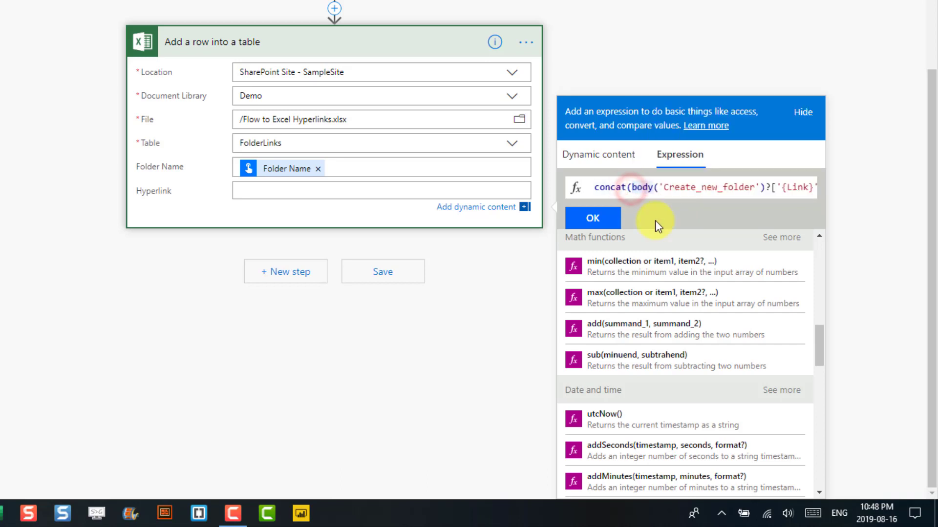
{"action": "type", "text": "\""}
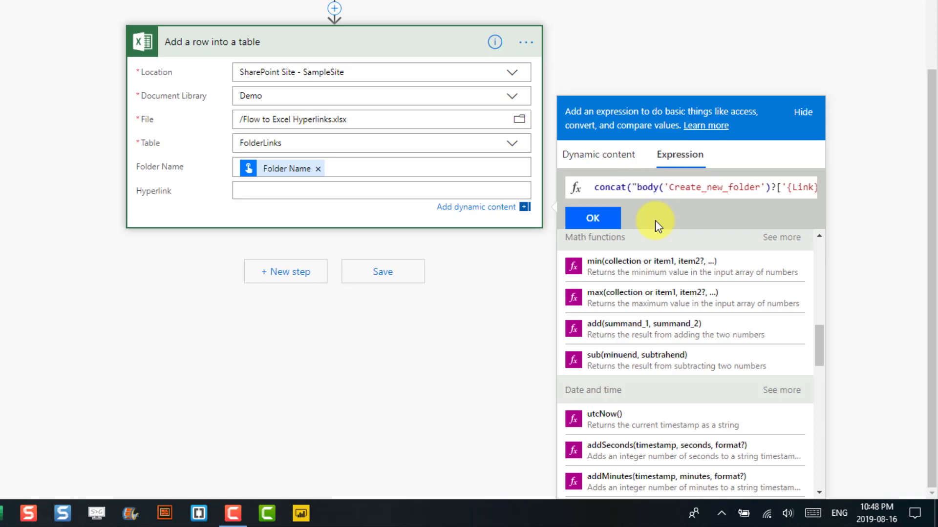
{"action": "key", "text": "BackSpace"}
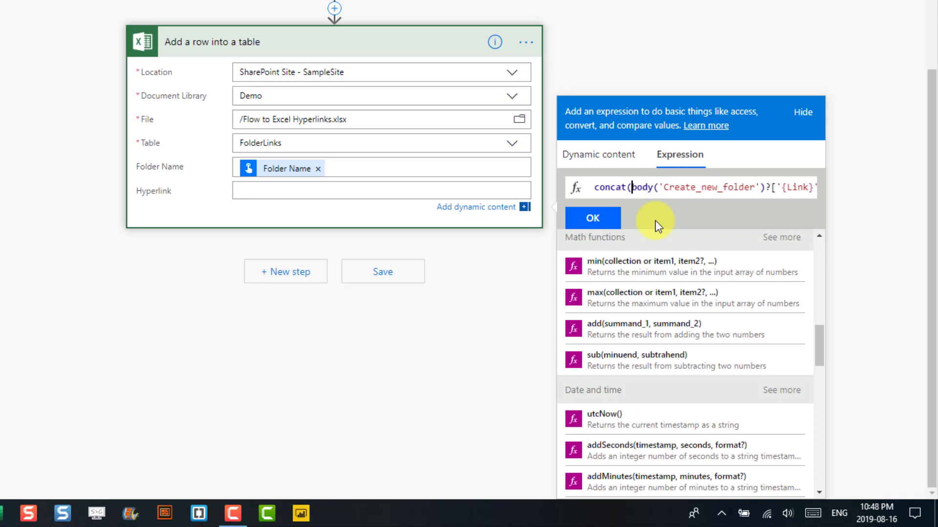
{"action": "type", "text": "'"}
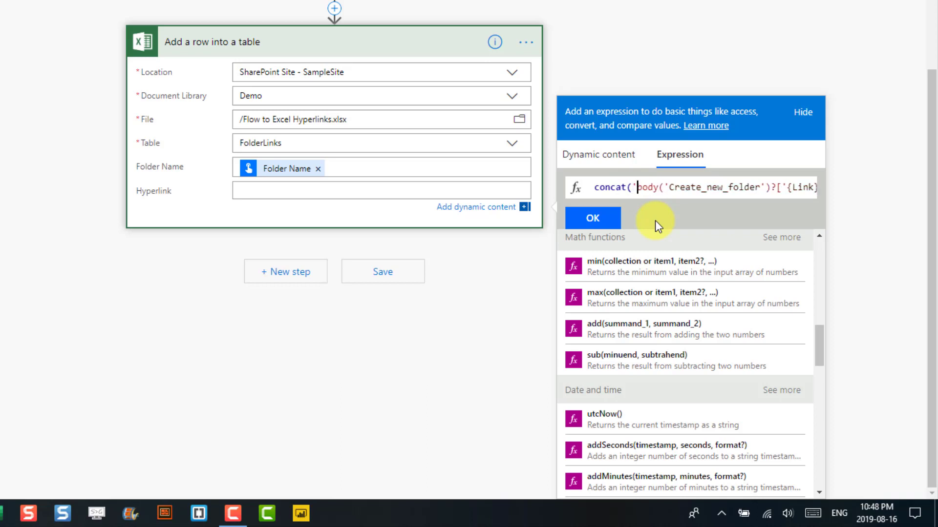
{"action": "type", "text": "'"}
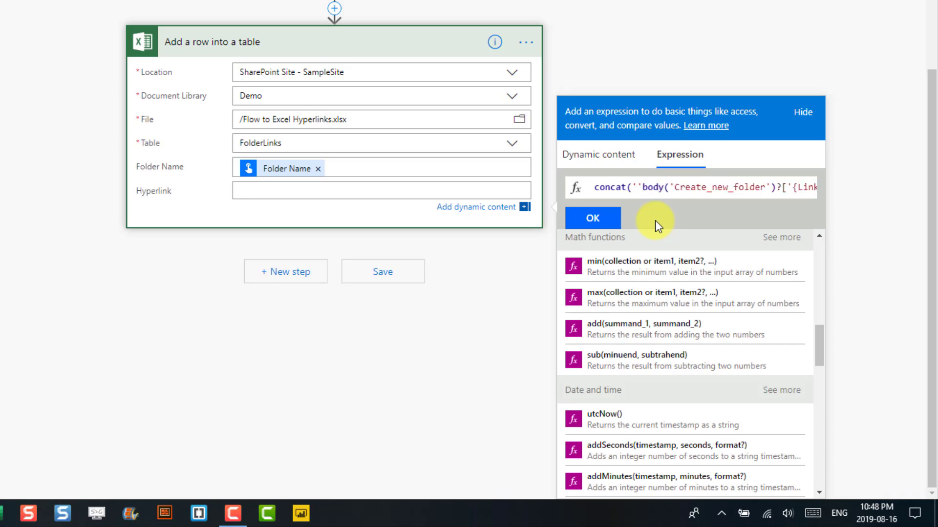
{"action": "type", "text": "="}
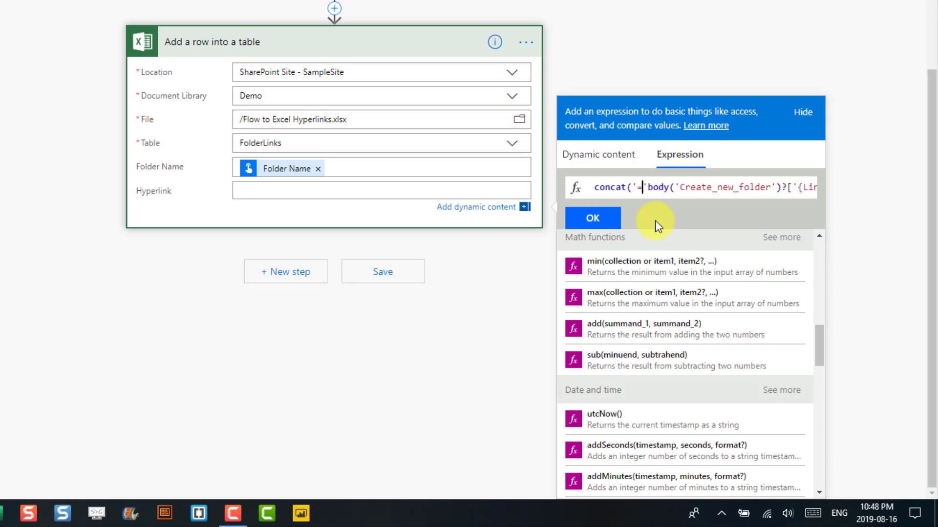
{"action": "type", "text": "HYPERLINK("}
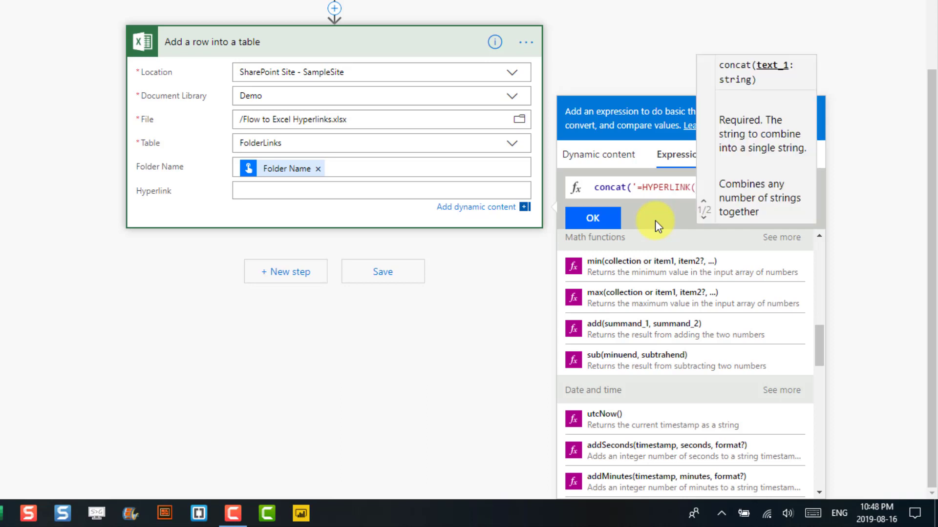
{"action": "type", "text": "\"'body('Create_new_fold"}
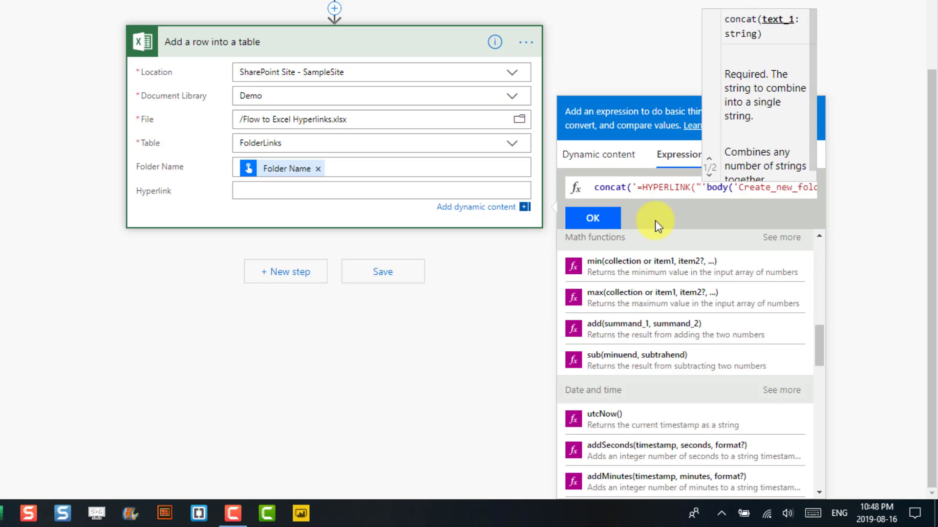
{"action": "left_click", "coordinate": [707, 192]}
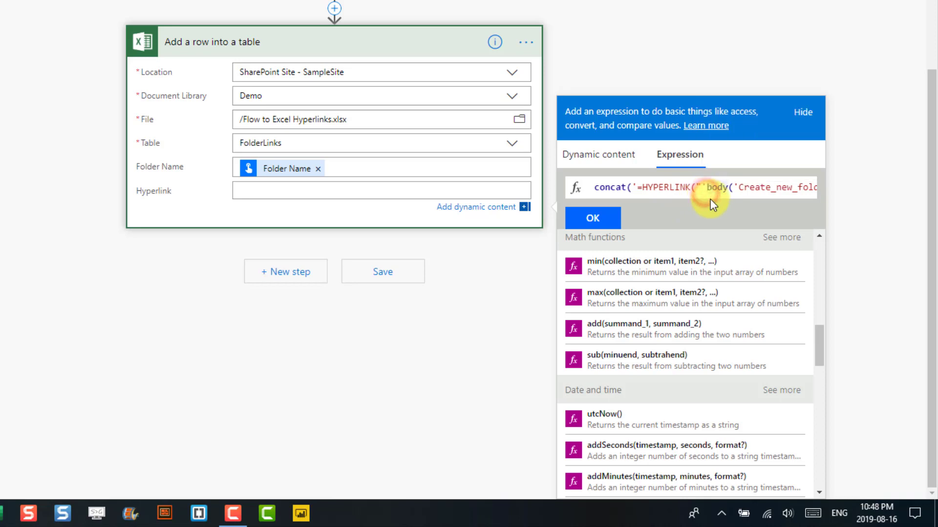
Add a comma after the '=HYPERLINK("' part and check the folder link reference
{"action": "type", "text": ","}
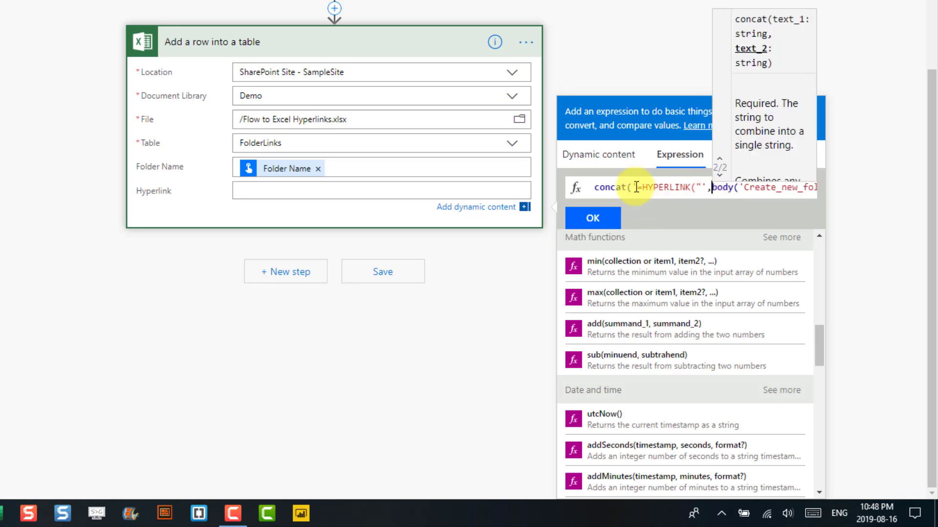
{"action": "left_click_drag", "start_coordinate": [636, 187], "coordinate": [699, 187]}
{"action": "left_click", "coordinate": [699, 188]}
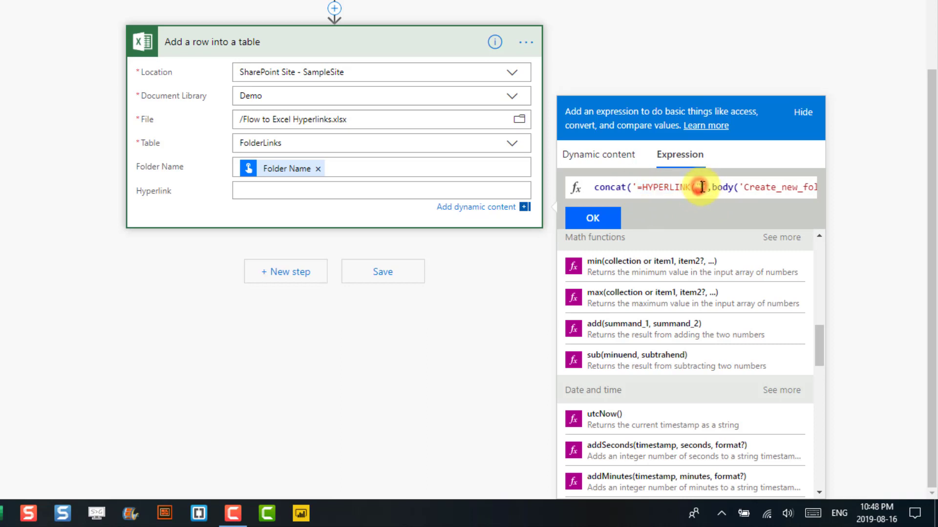
{"action": "left_click_drag", "start_coordinate": [700, 188], "coordinate": [636, 189]}
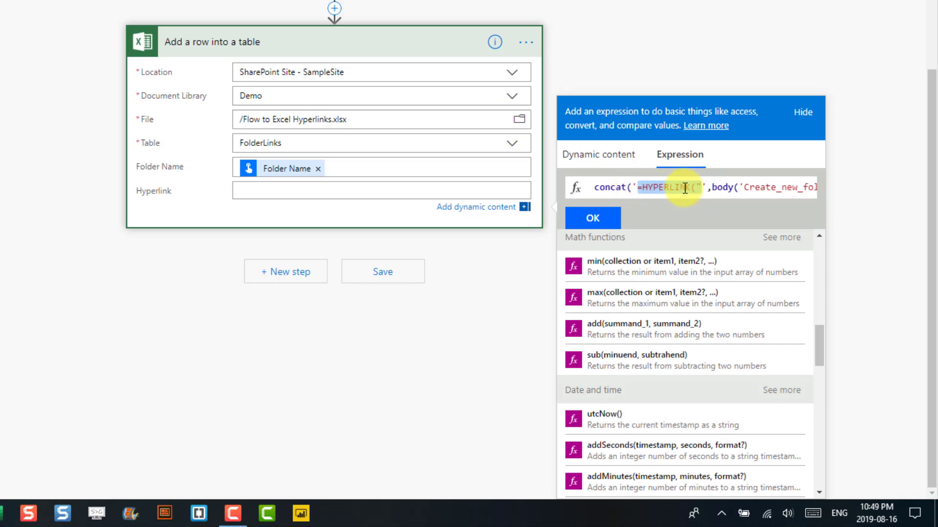
{"action": "left_click", "coordinate": [711, 189]}
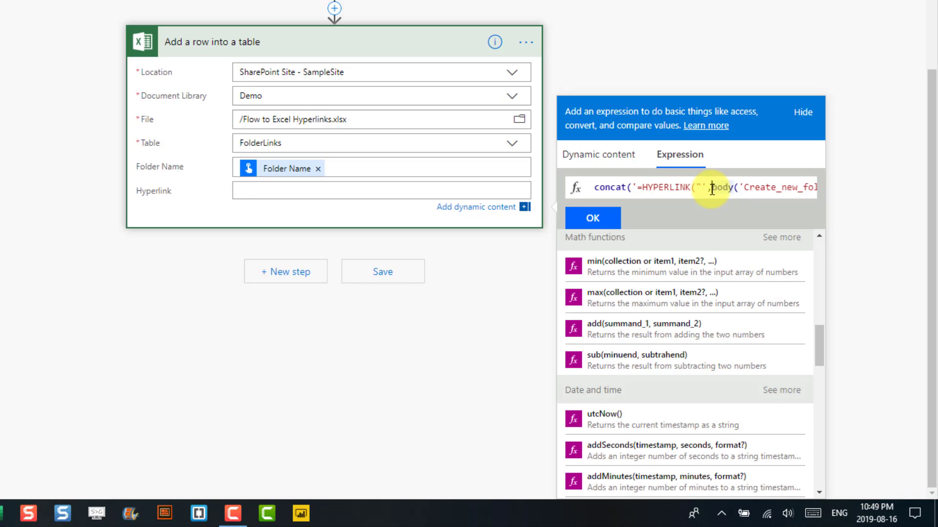
{"action": "left_click_drag", "start_coordinate": [711, 189], "coordinate": [815, 185]}
{"action": "left_click", "coordinate": [800, 186]}
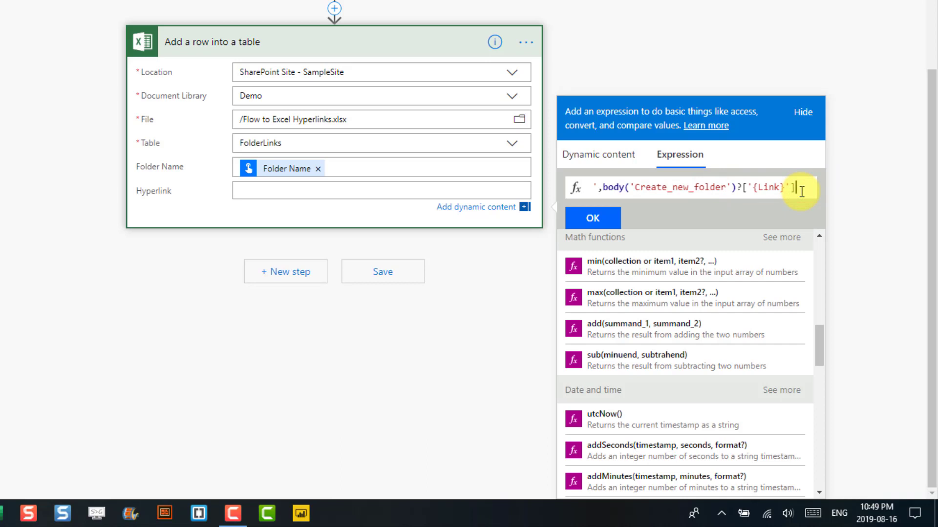
Finish the concat expression with the "Click to open" label and closing brackets, and insert it into Hyperlink
{"action": "type", "text": ",'"}
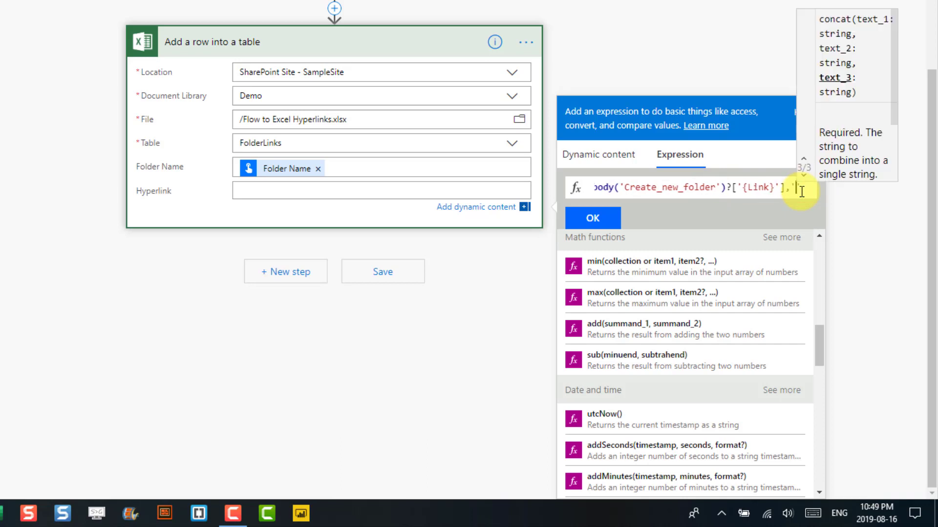
{"action": "type", "text": "'"}
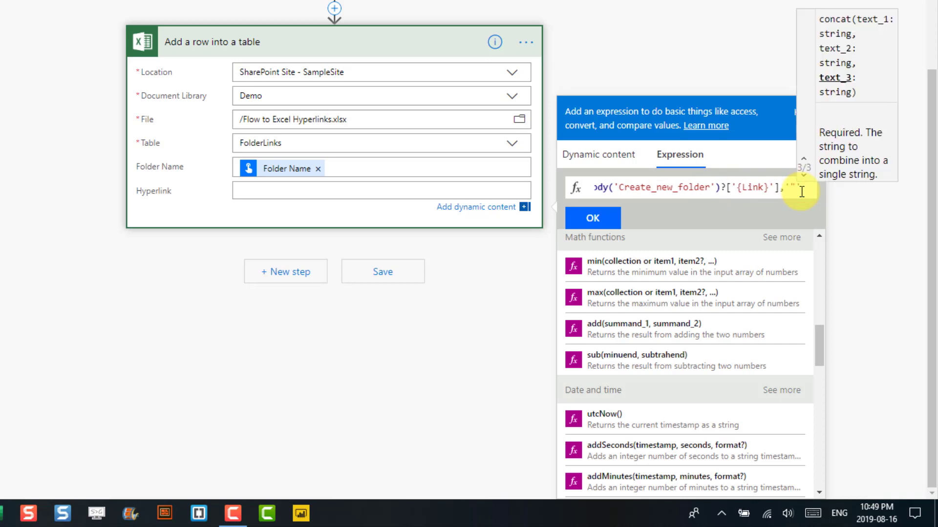
{"action": "type", "text": ","}
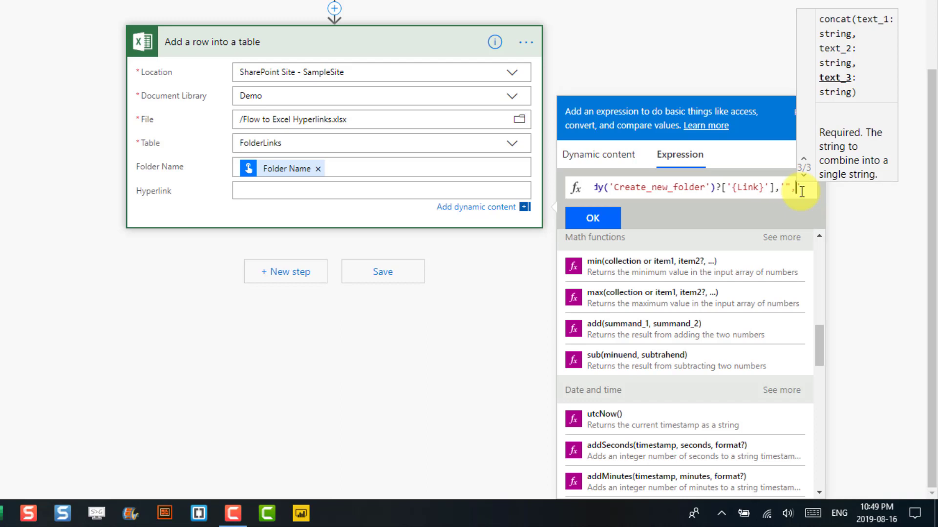
{"action": "type", "text": "''"}
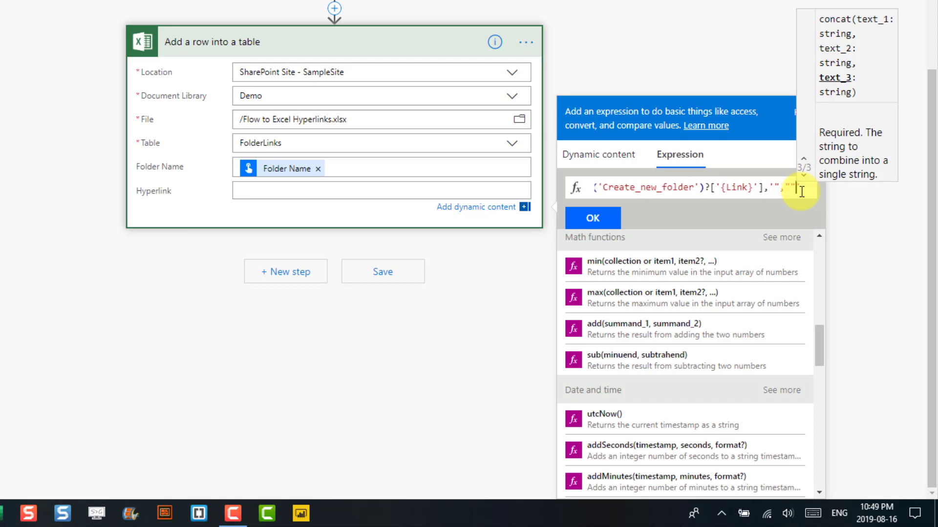
{"action": "type", "text": ")"}
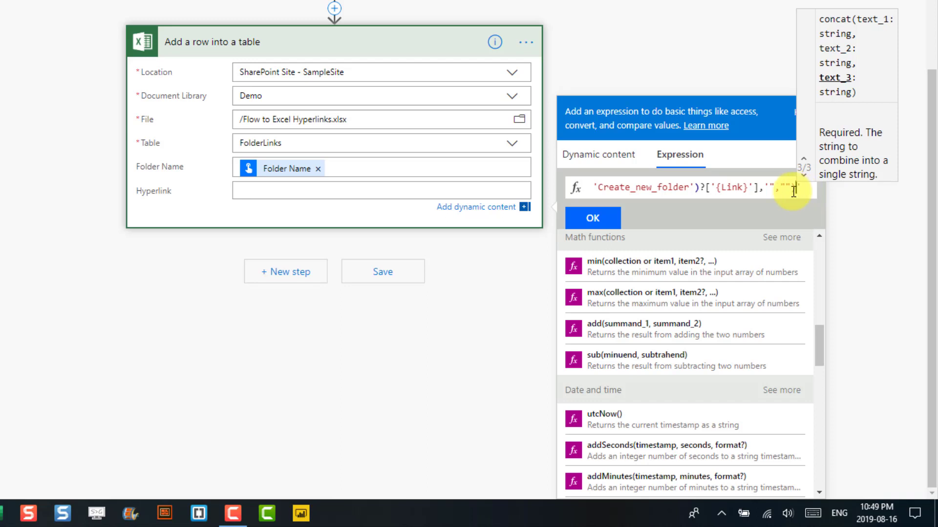
{"action": "left_click", "coordinate": [784, 187]}
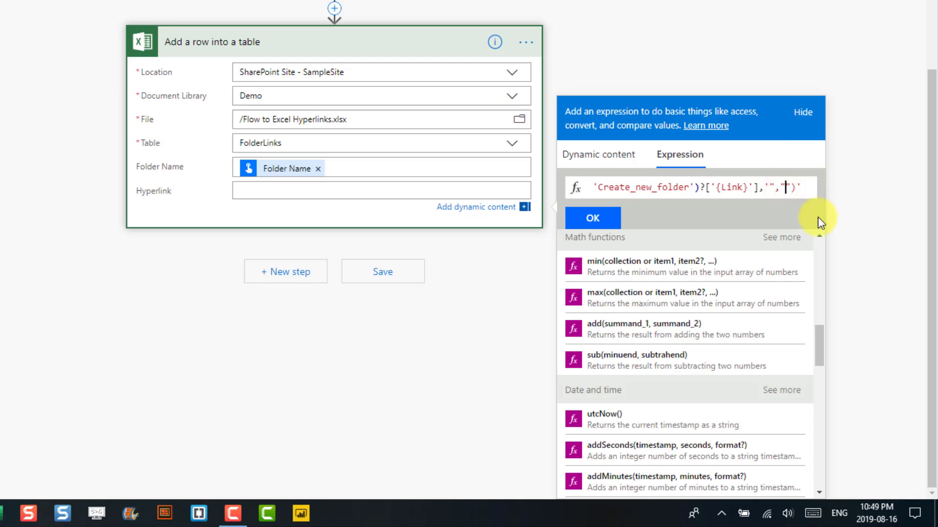
{"action": "type", "text": "Click to open"}
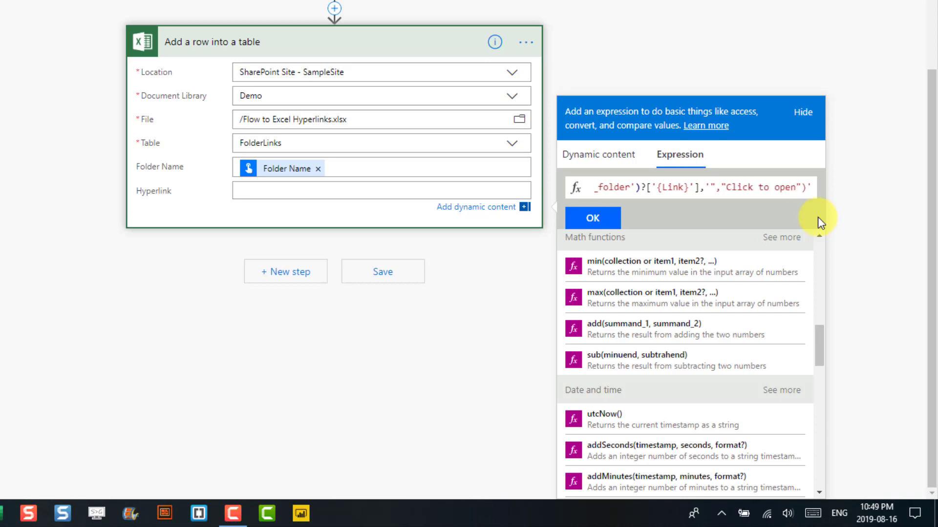
{"action": "left_click", "coordinate": [804, 187]}
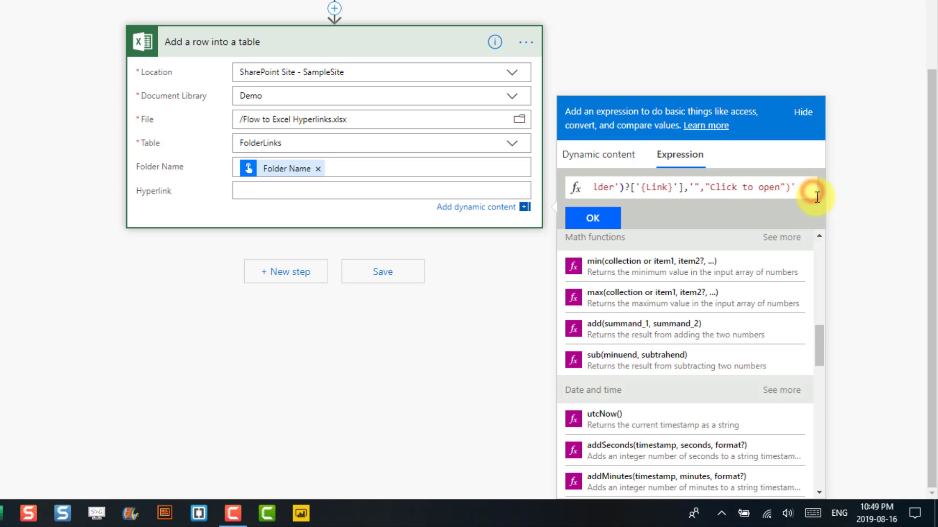
{"action": "type", "text": ")"}
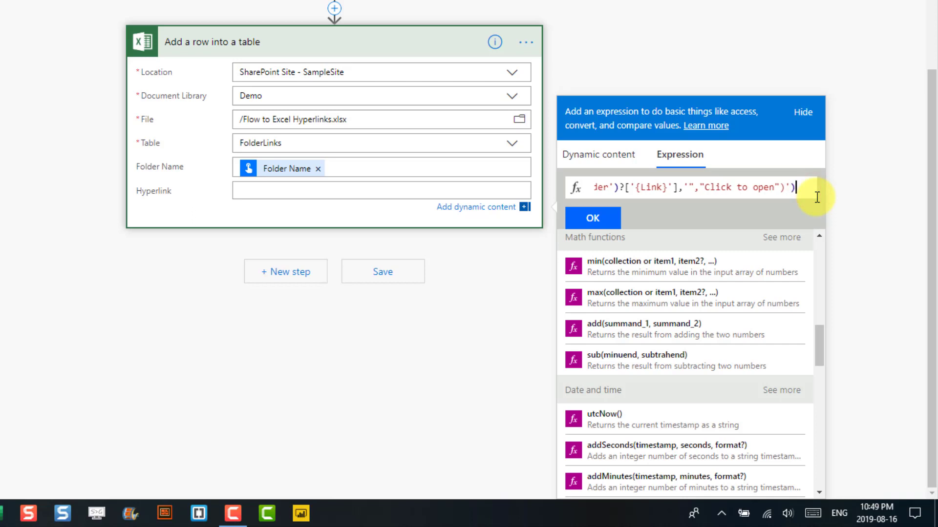
{"action": "key", "text": "ctrl+a"}
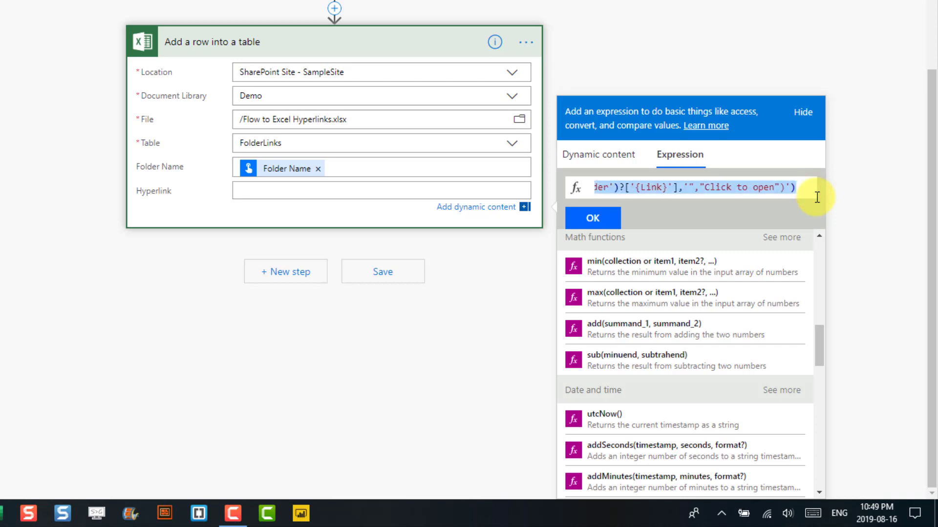
{"action": "left_click", "coordinate": [593, 219]}
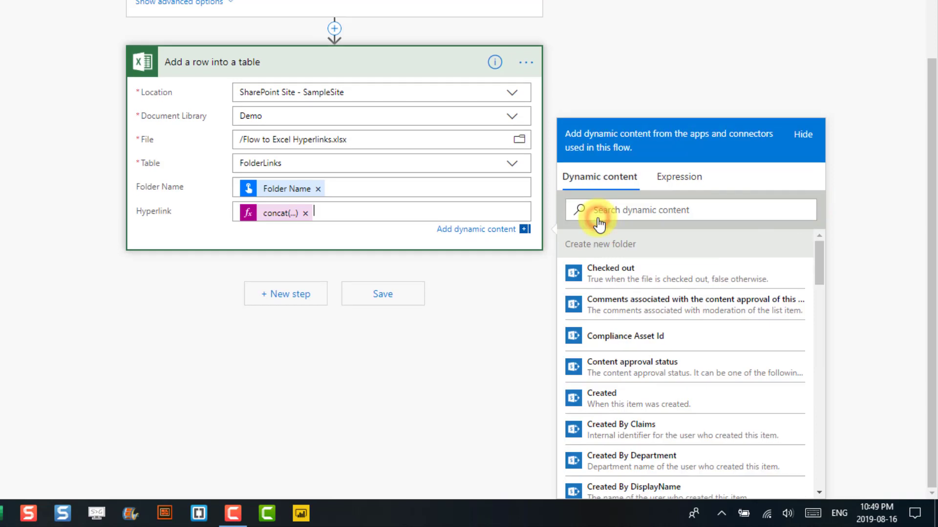
{"action": "left_click", "coordinate": [283, 213]}
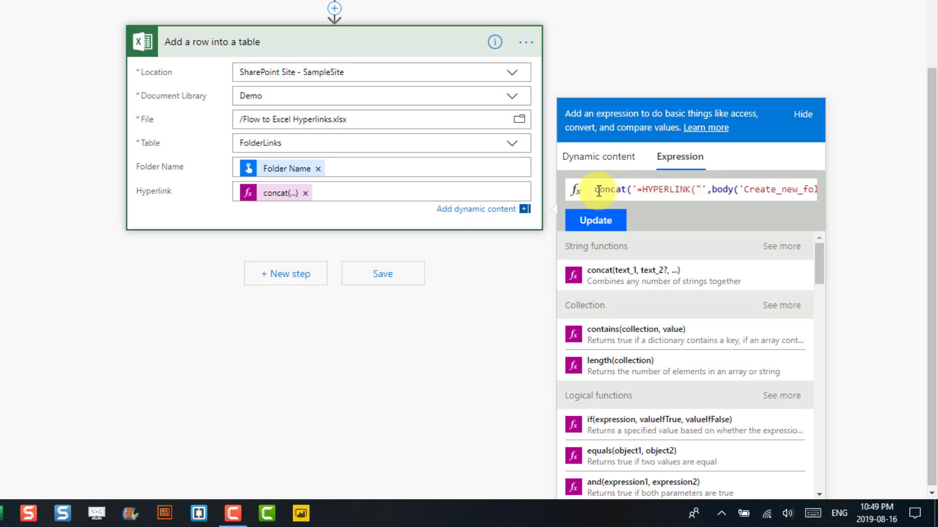
{"action": "left_click_drag", "start_coordinate": [632, 190], "coordinate": [702, 189]}
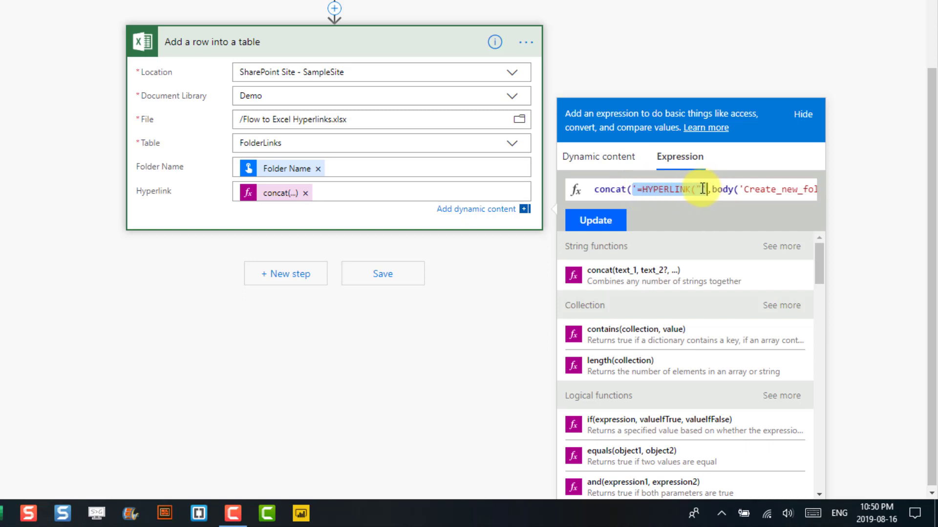
{"action": "left_click", "coordinate": [709, 189]}
{"action": "left_click_drag", "start_coordinate": [712, 189], "coordinate": [792, 189]}
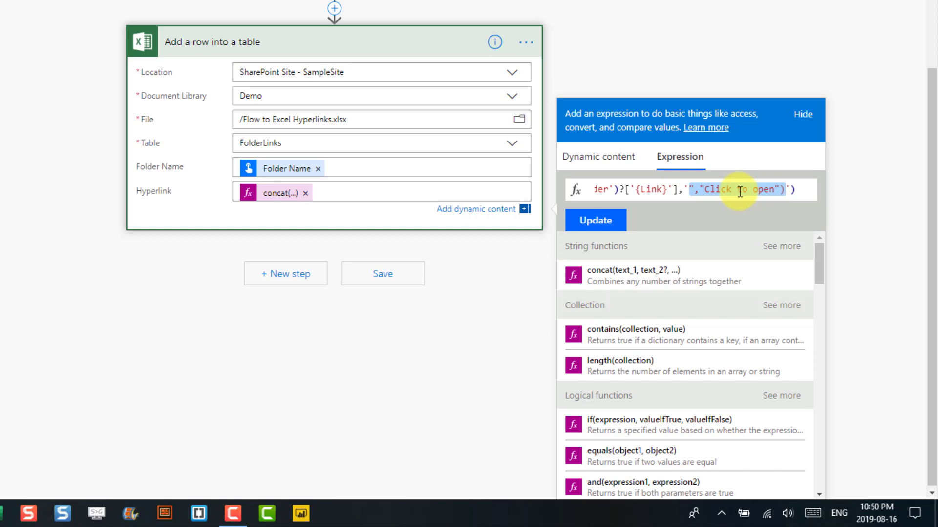
{"action": "left_click", "coordinate": [606, 221]}
Save the flow and run a manual test with folder name 'Testing 123'
{"action": "left_click", "coordinate": [397, 481]}
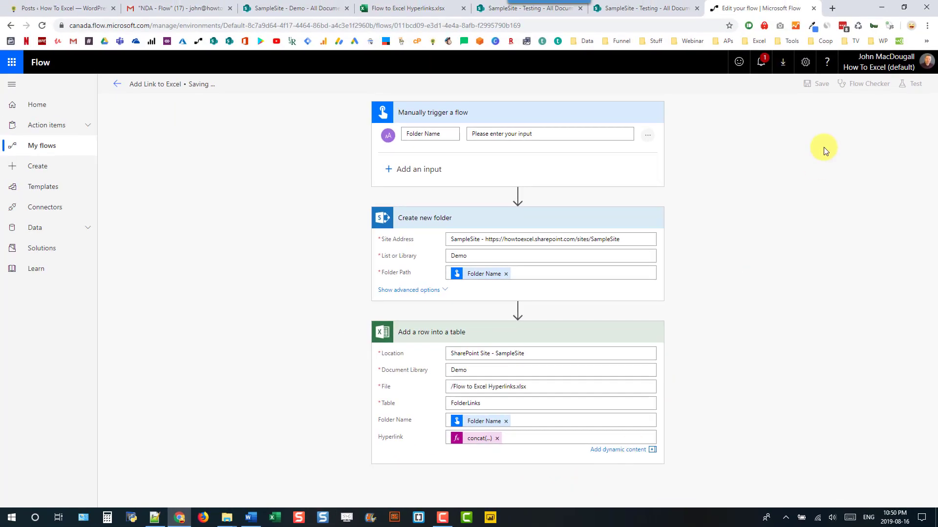
{"action": "left_click", "coordinate": [910, 87]}
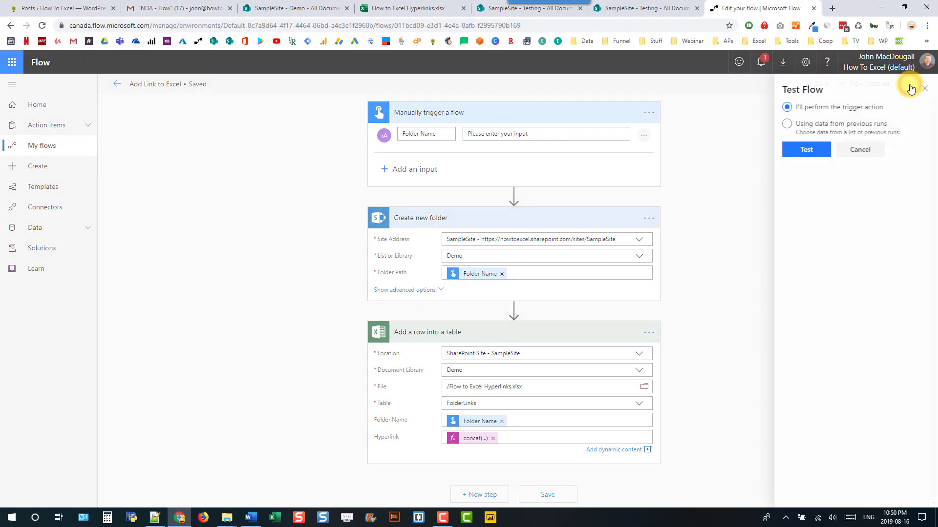
{"action": "left_click", "coordinate": [805, 148]}
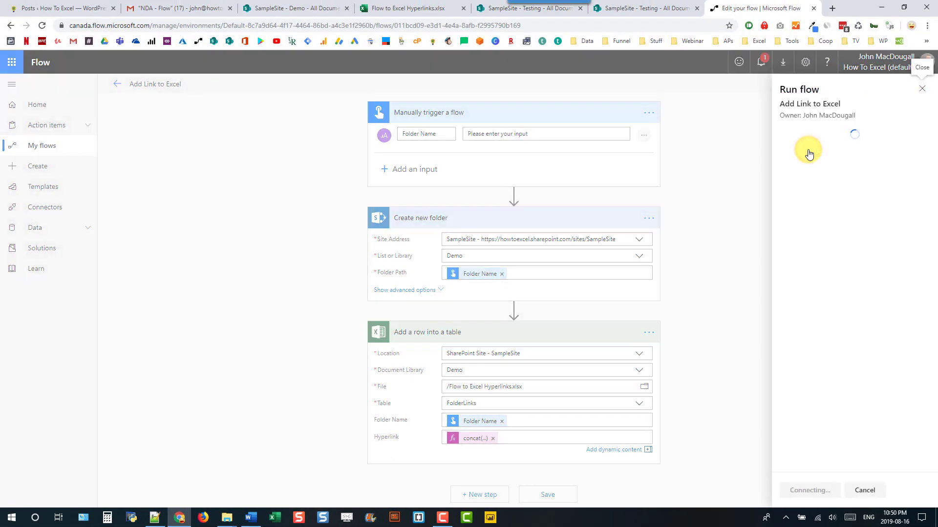
{"action": "left_click", "coordinate": [806, 153]}
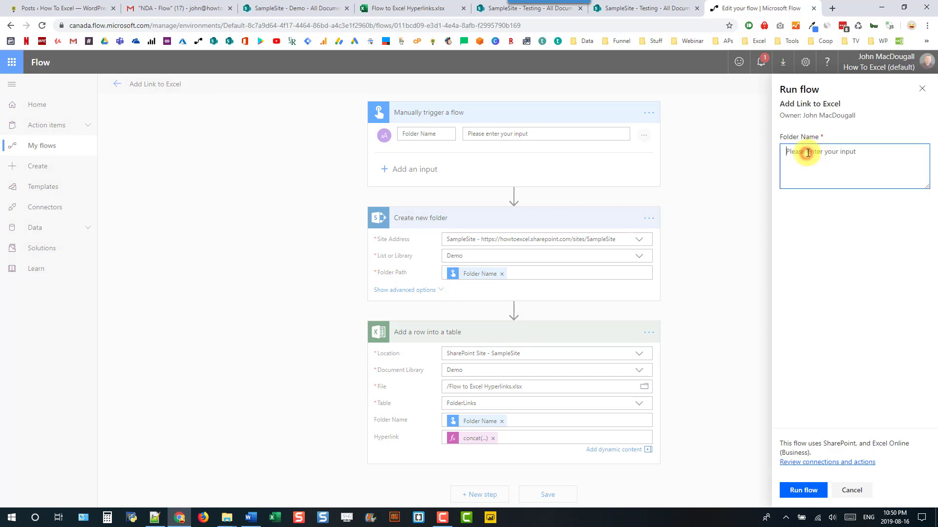
{"action": "type", "text": "Testing 123"}
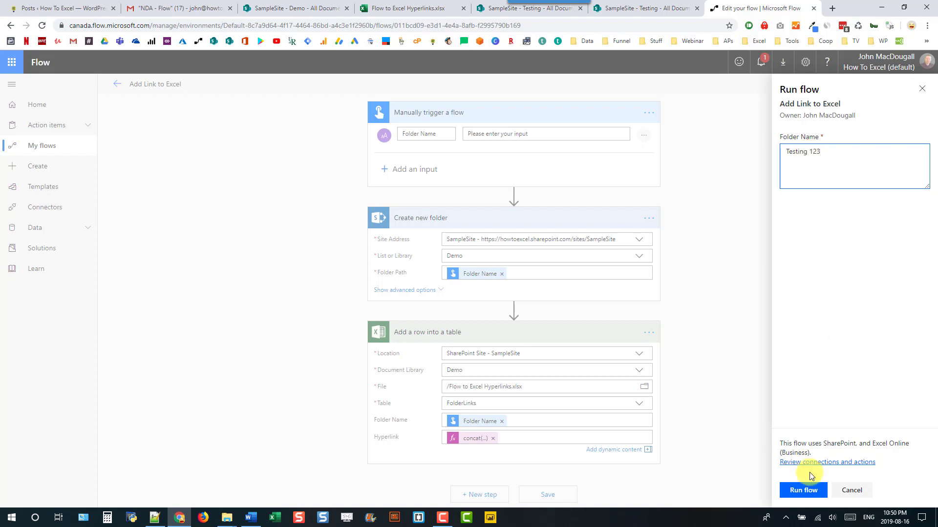
{"action": "left_click", "coordinate": [804, 492]}
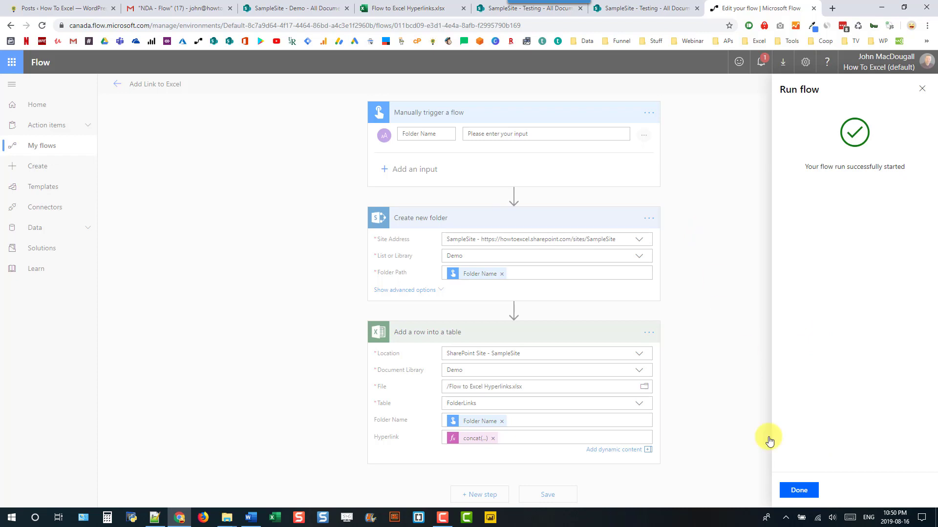
{"action": "left_click", "coordinate": [796, 489]}
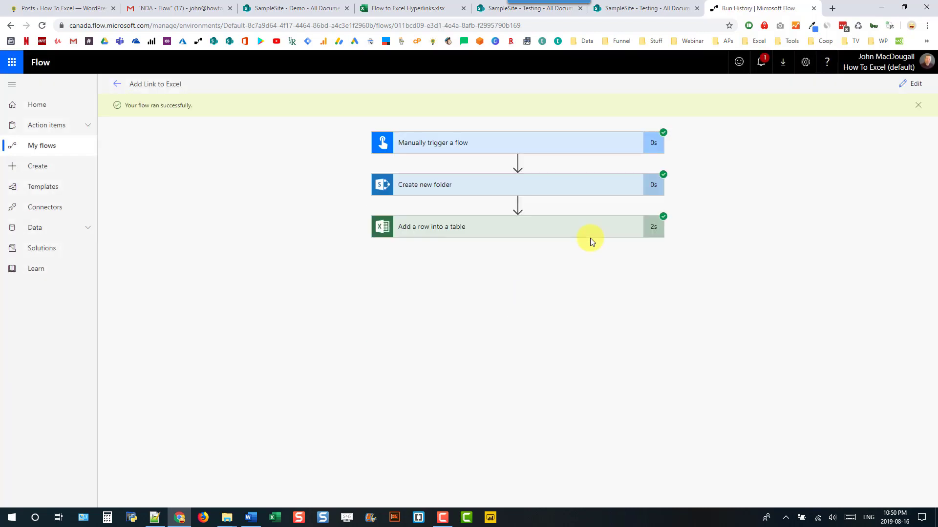
Inspect the HYPERLINK formula in C4 of the Testing 123 row and follow its Click to open link
{"action": "left_click", "coordinate": [421, 8]}
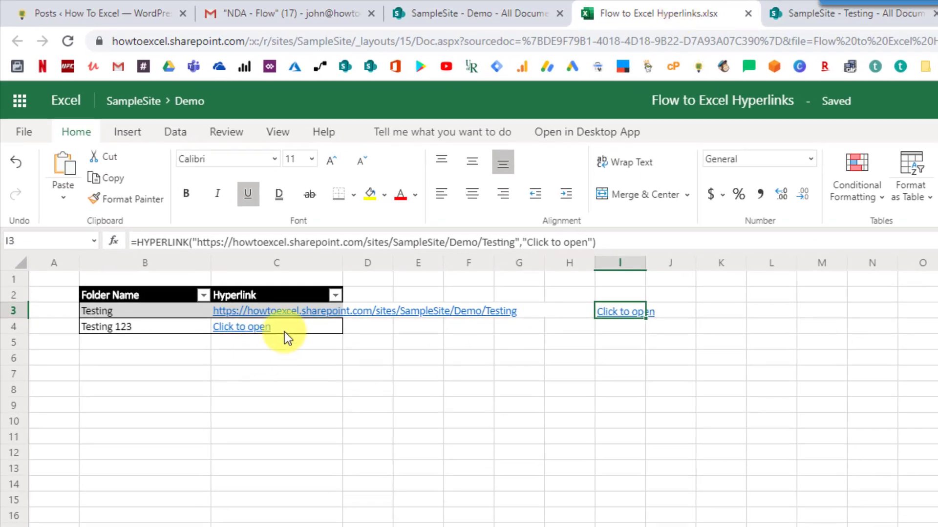
{"action": "left_click", "coordinate": [291, 331]}
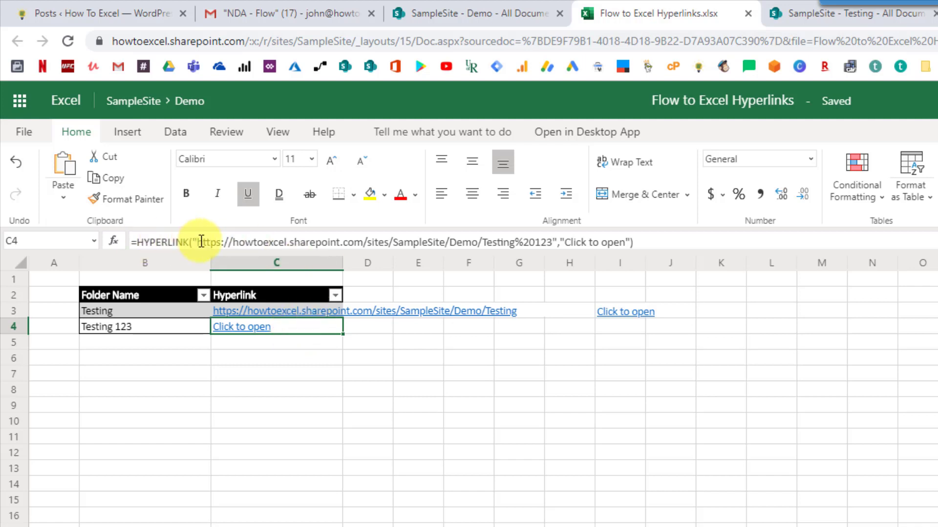
{"action": "left_click_drag", "start_coordinate": [197, 241], "coordinate": [555, 241]}
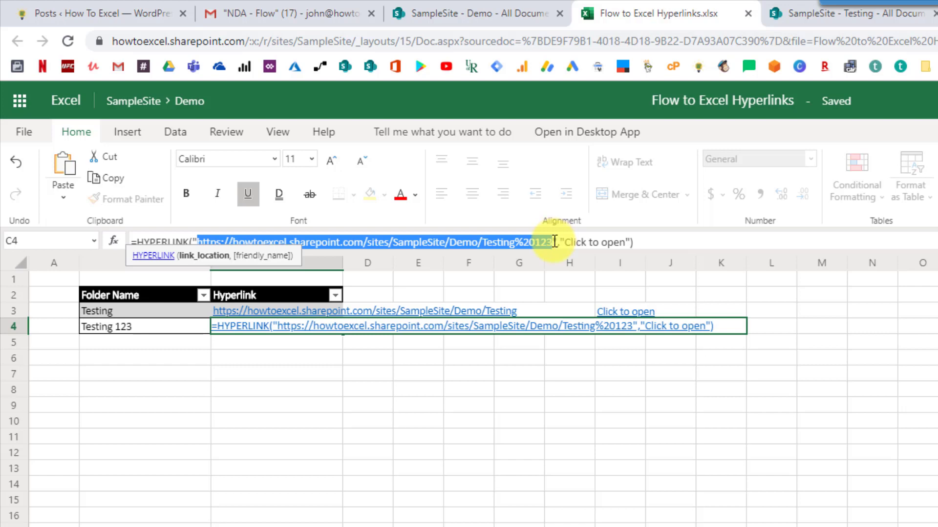
{"action": "key", "text": "Escape"}
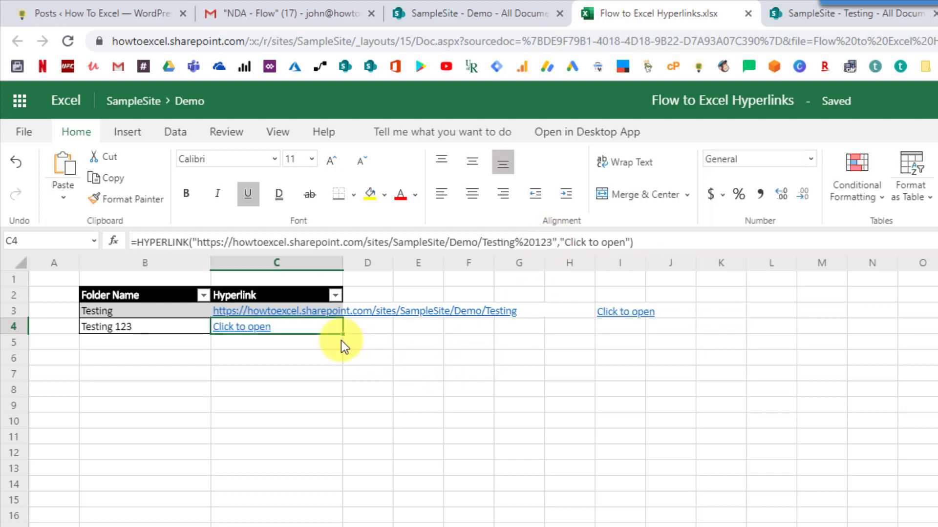
{"action": "left_click", "coordinate": [251, 331]}
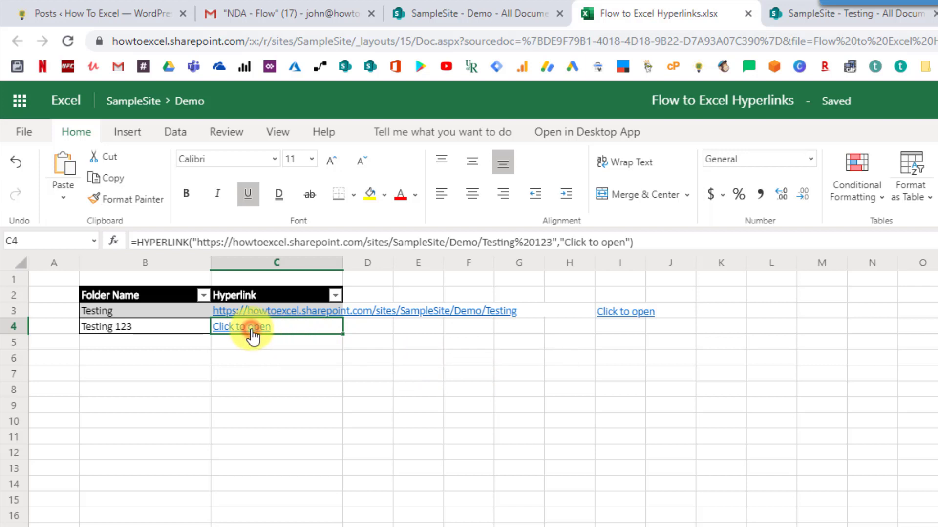